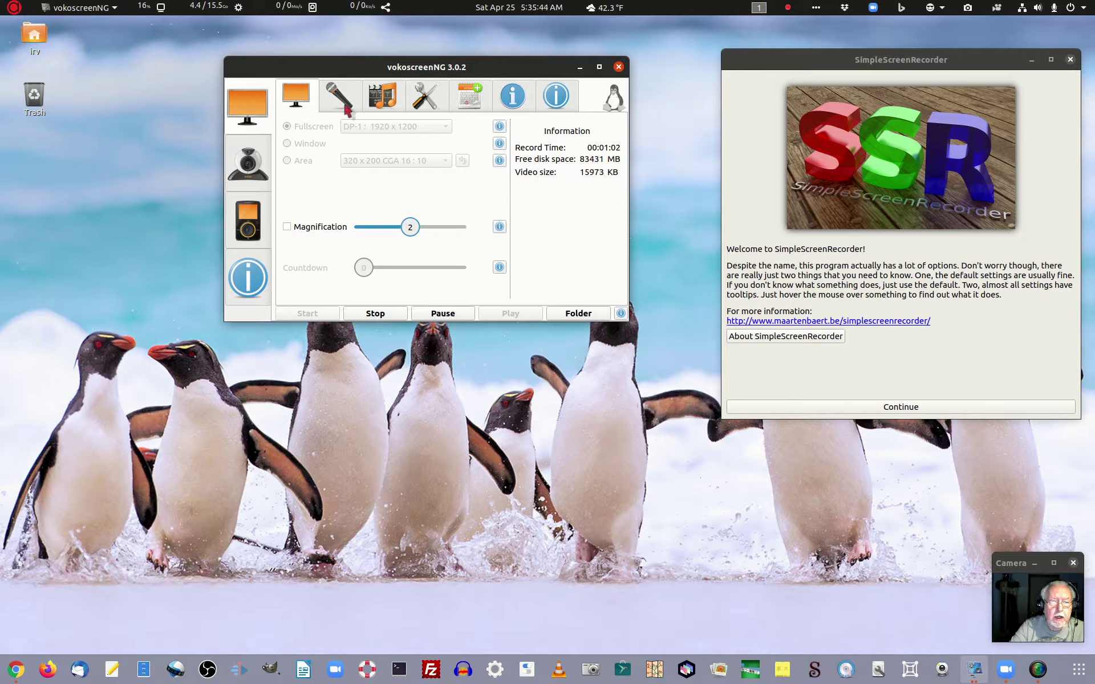
# Review vokoscreenNG's audio recording sources, and clear the desktop by minimizing vokoscreenNG and closing SimpleScreenRecorder.
pyautogui.click(340, 100)
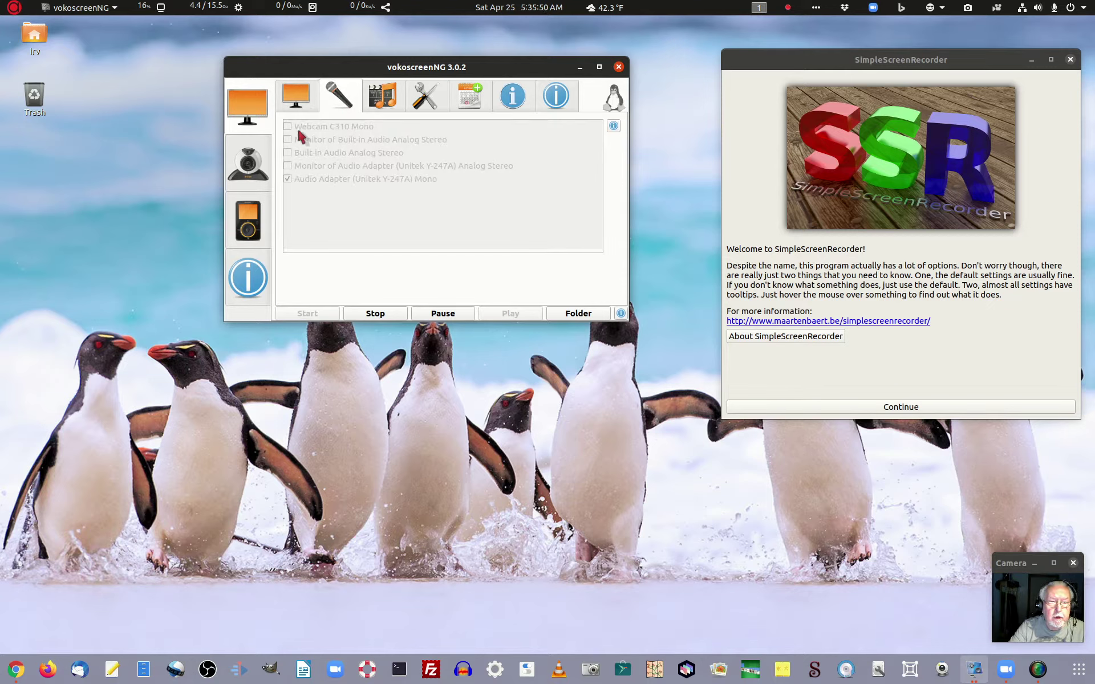
pyautogui.click(297, 98)
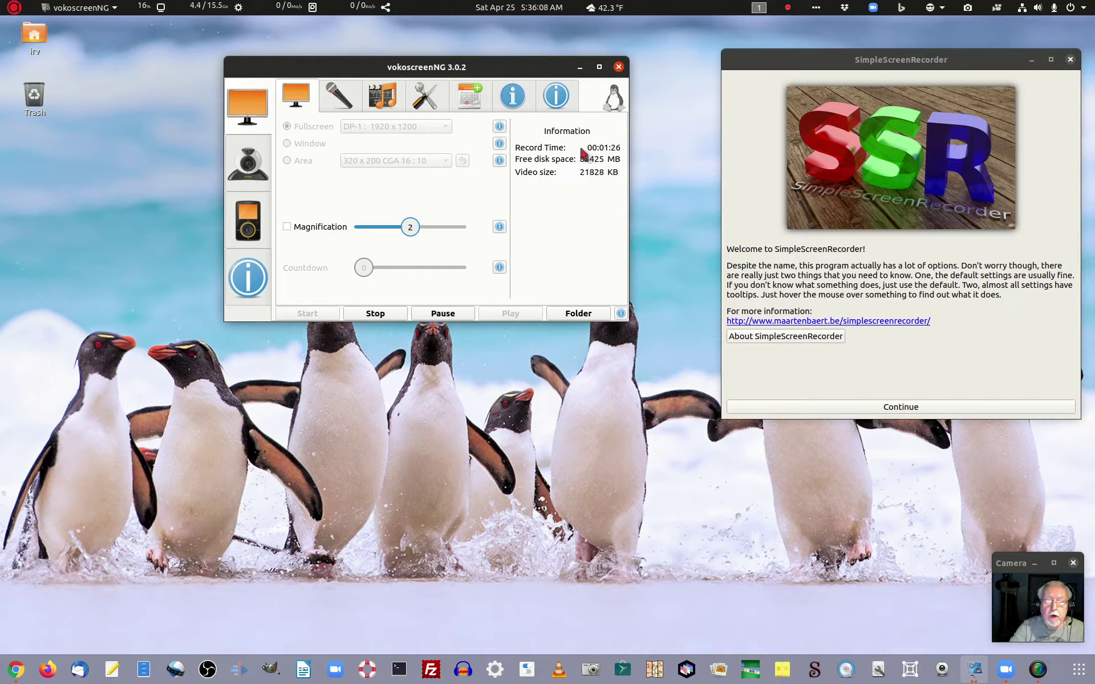
pyautogui.click(580, 67)
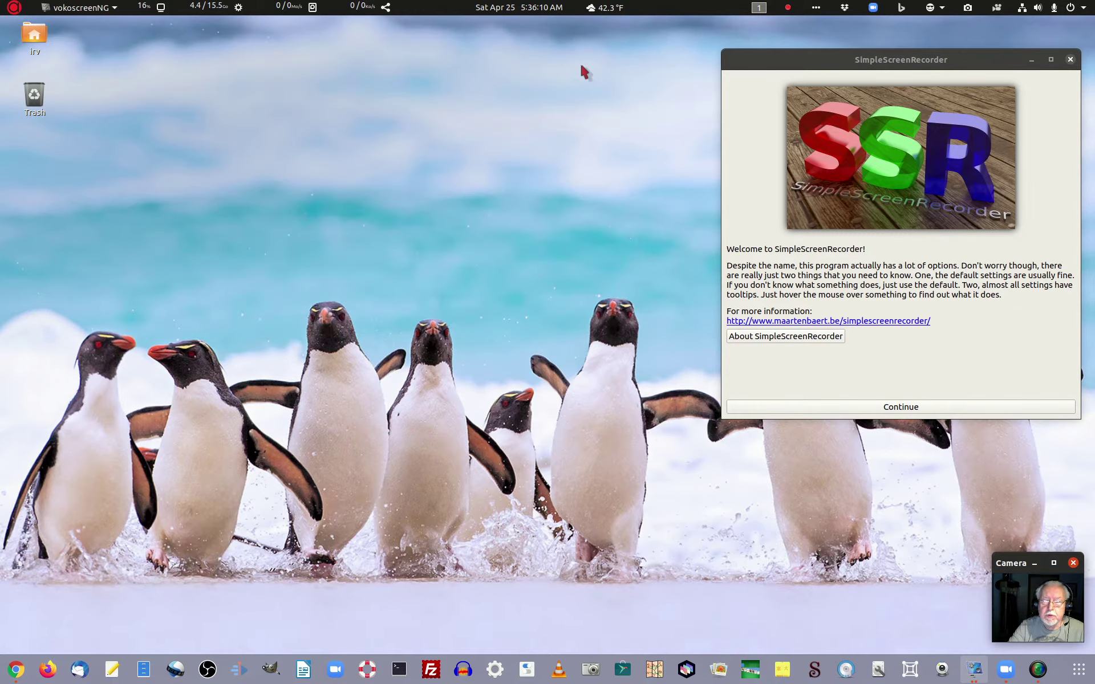
pyautogui.click(1070, 60)
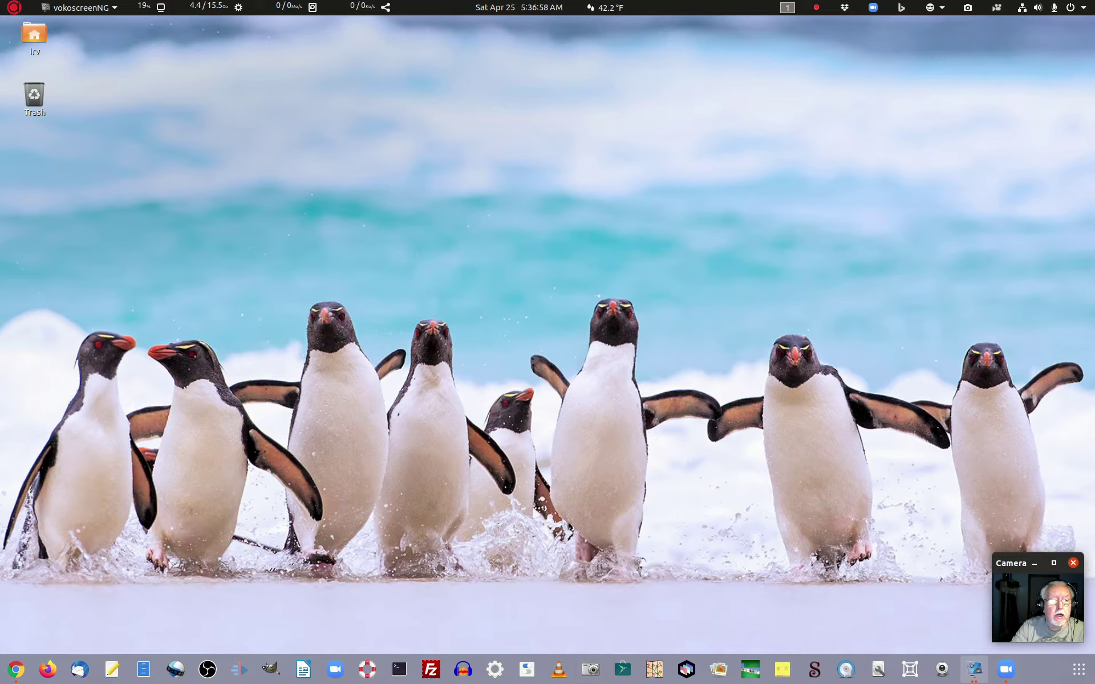
# Look through all installed applications and the overview of open windows, and return to the desktop.
pyautogui.click(1079, 674)
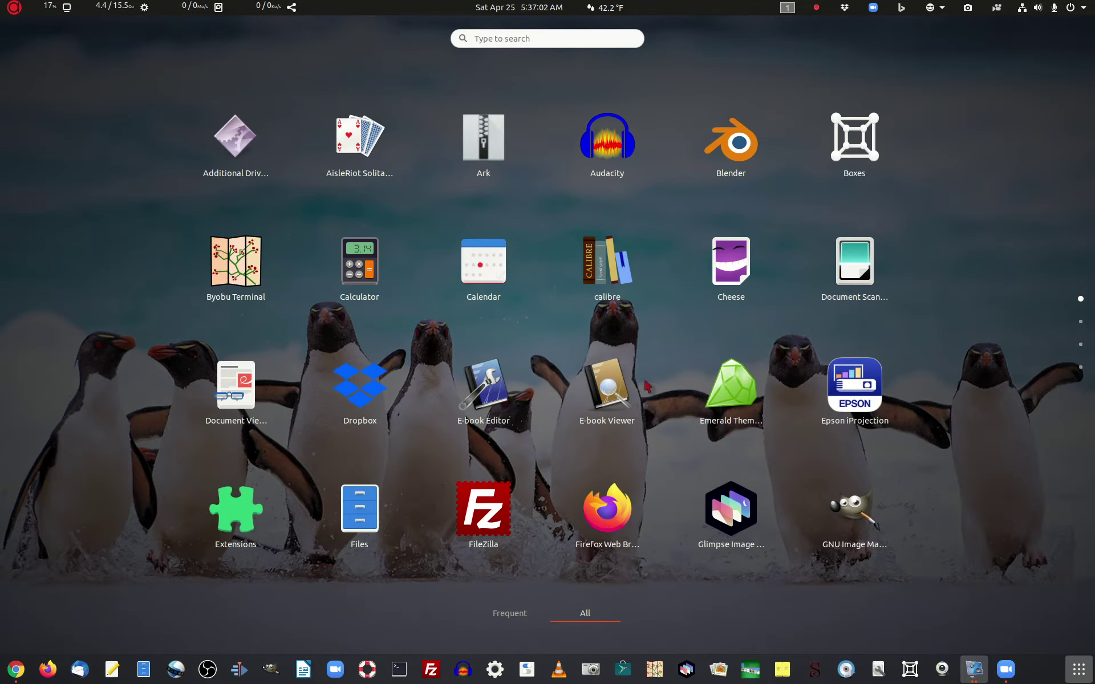
pyautogui.scroll(-1, 639, 378)
pyautogui.scroll(-2, 638, 378)
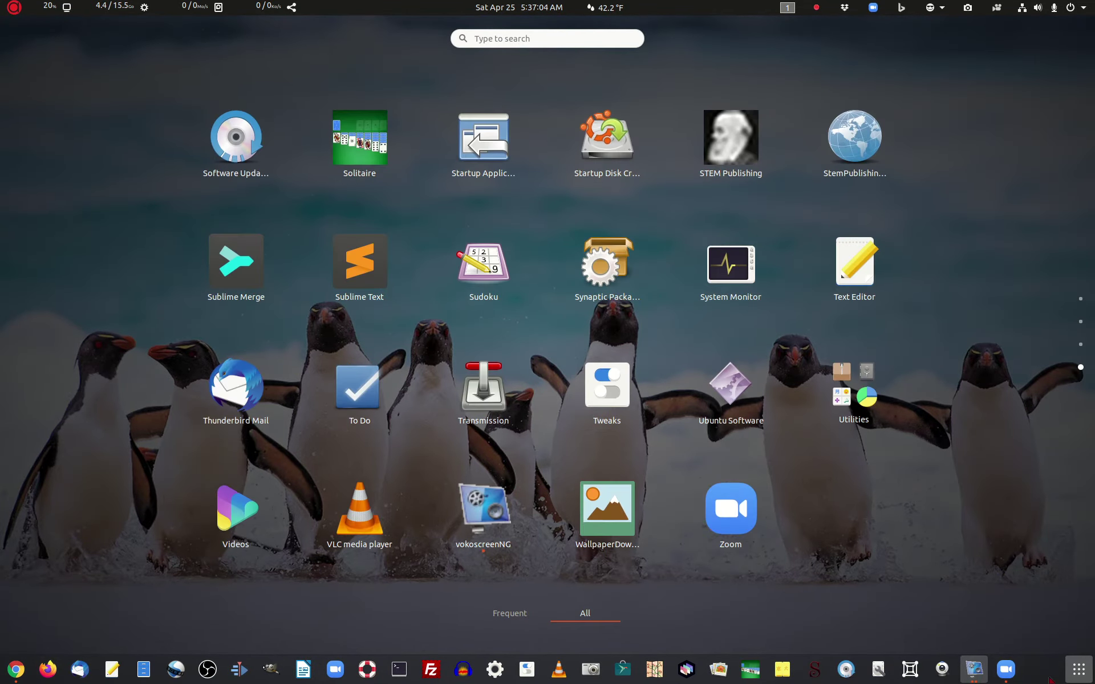
pyautogui.click(1078, 670)
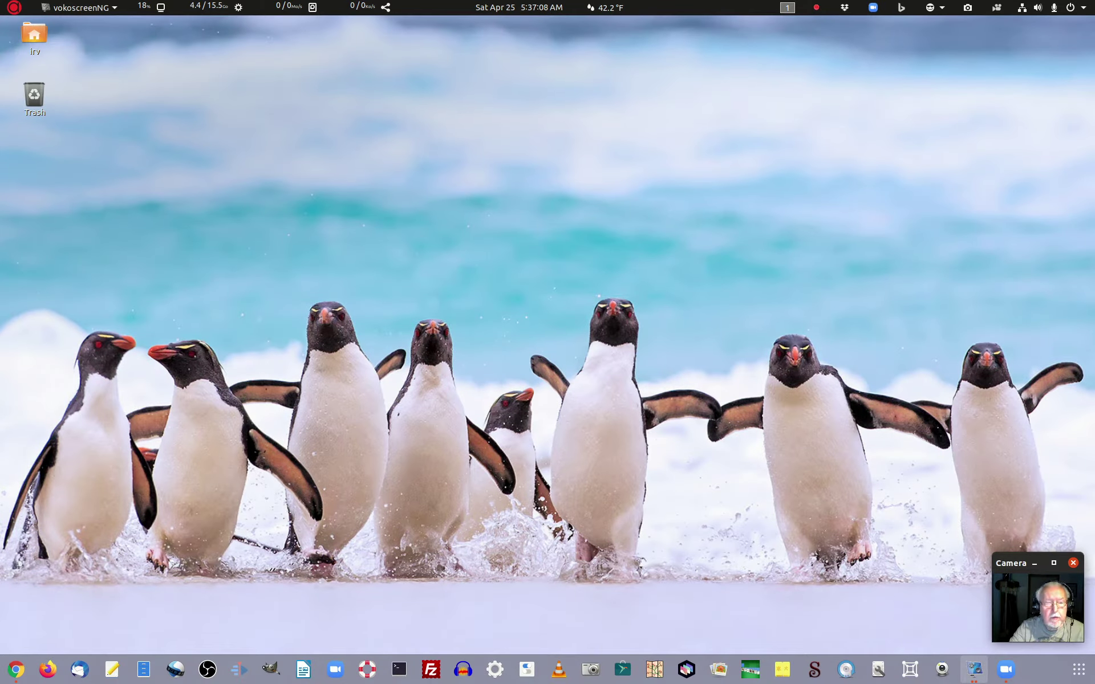
pyautogui.press('super')
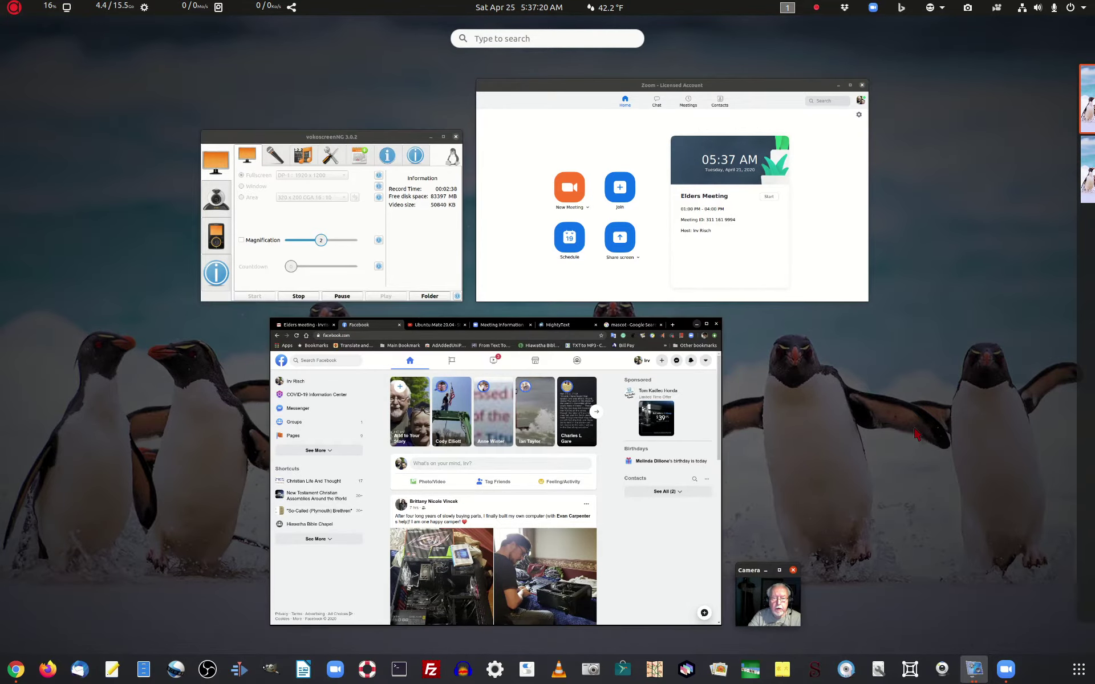
pyautogui.press('Escape')
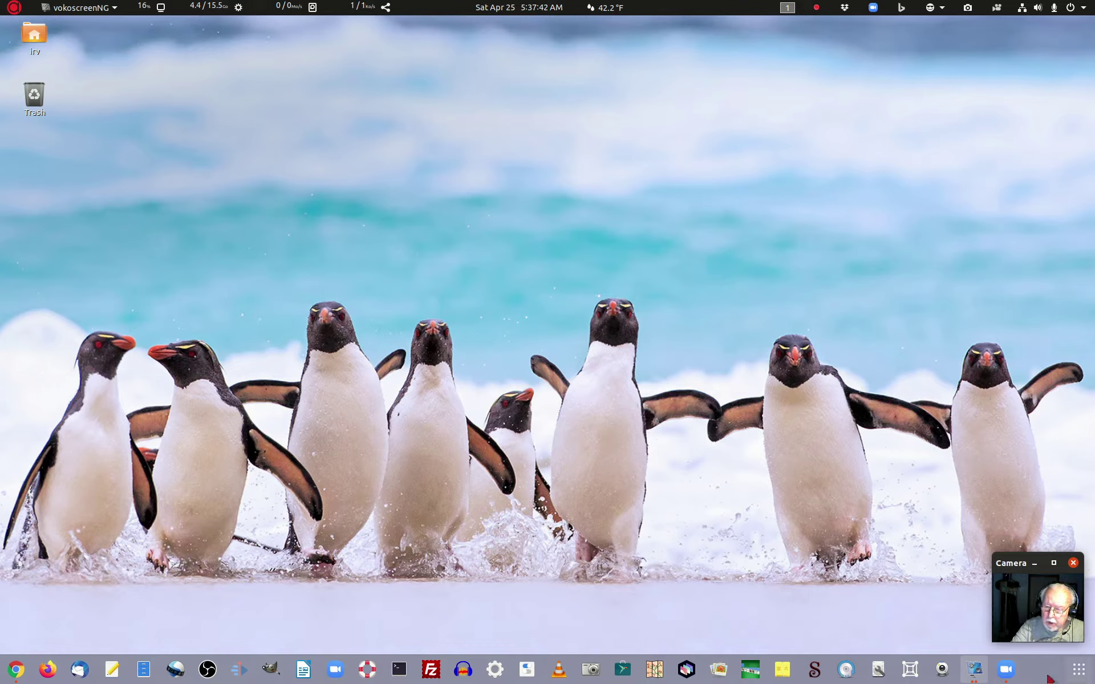
# Open Zoom, start a new meeting joined with computer audio, and try to turn on the video.
pyautogui.click(1006, 671)
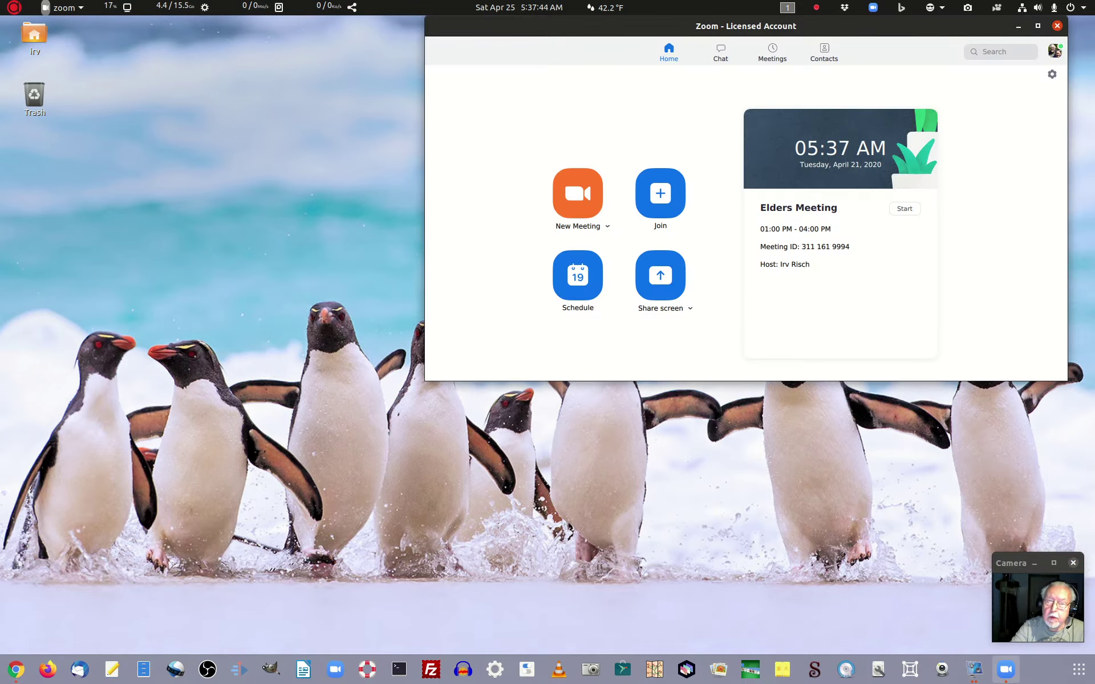
pyautogui.click(589, 196)
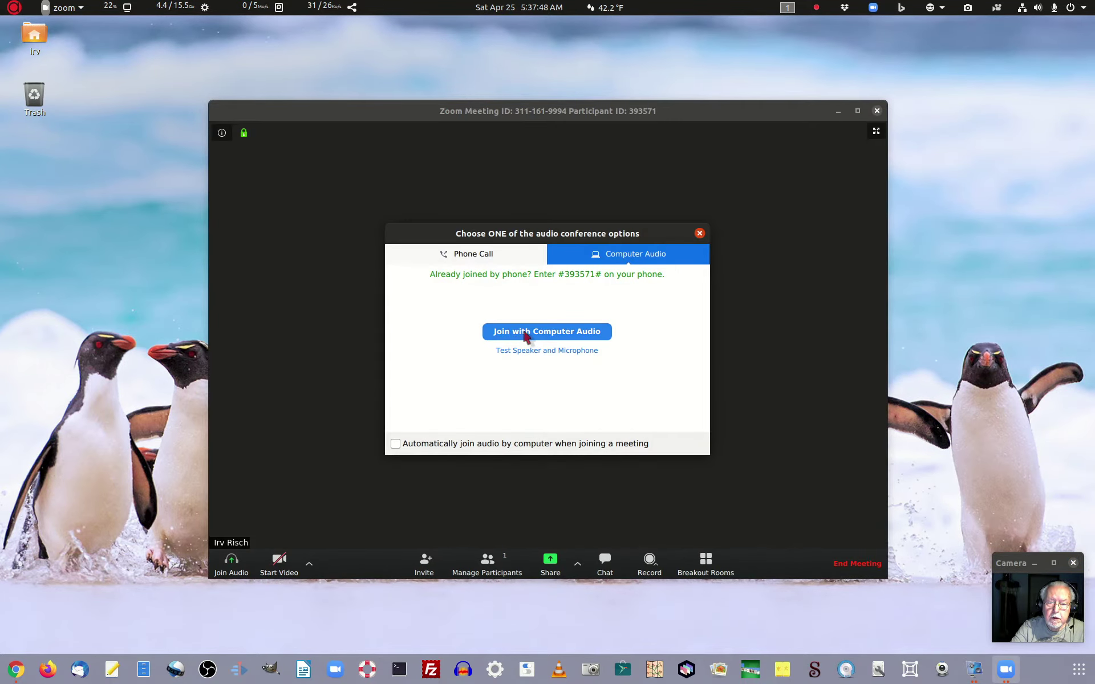
pyautogui.click(525, 336)
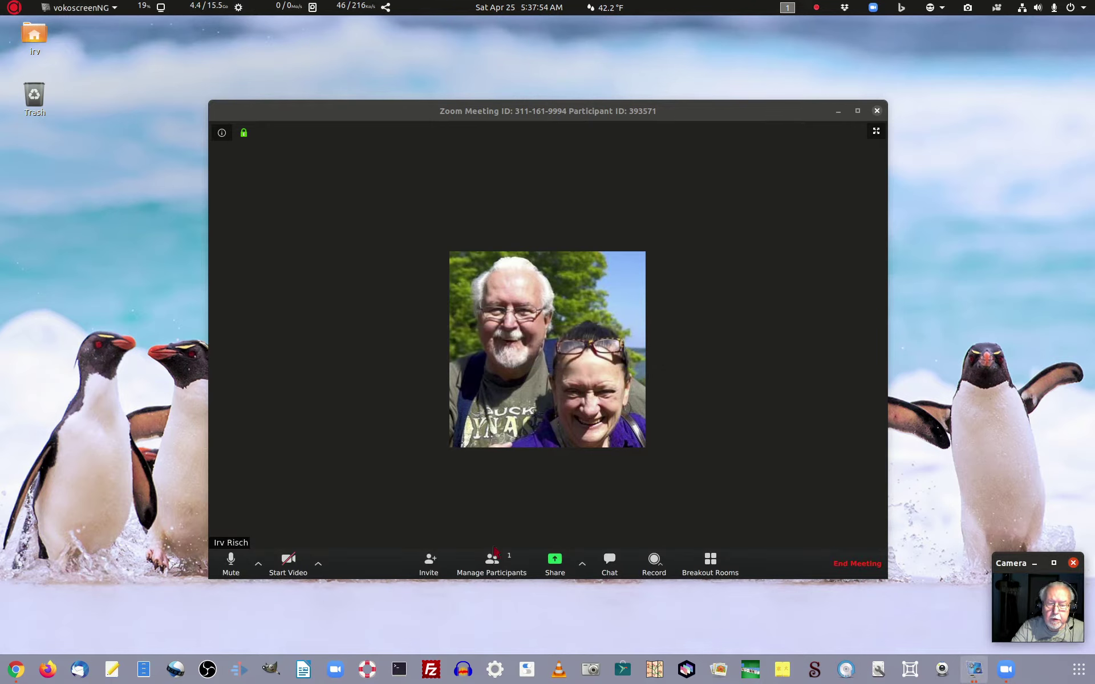
pyautogui.click(292, 566)
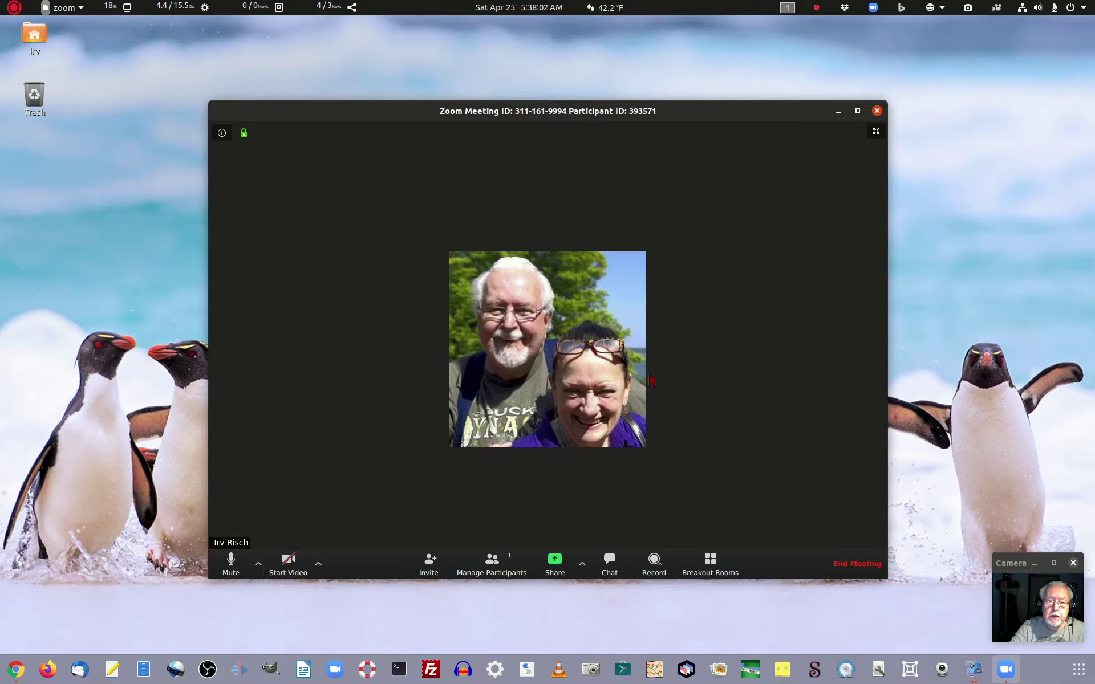
# End the Zoom meeting for all participants and minimize the Zoom window.
pyautogui.click(859, 565)
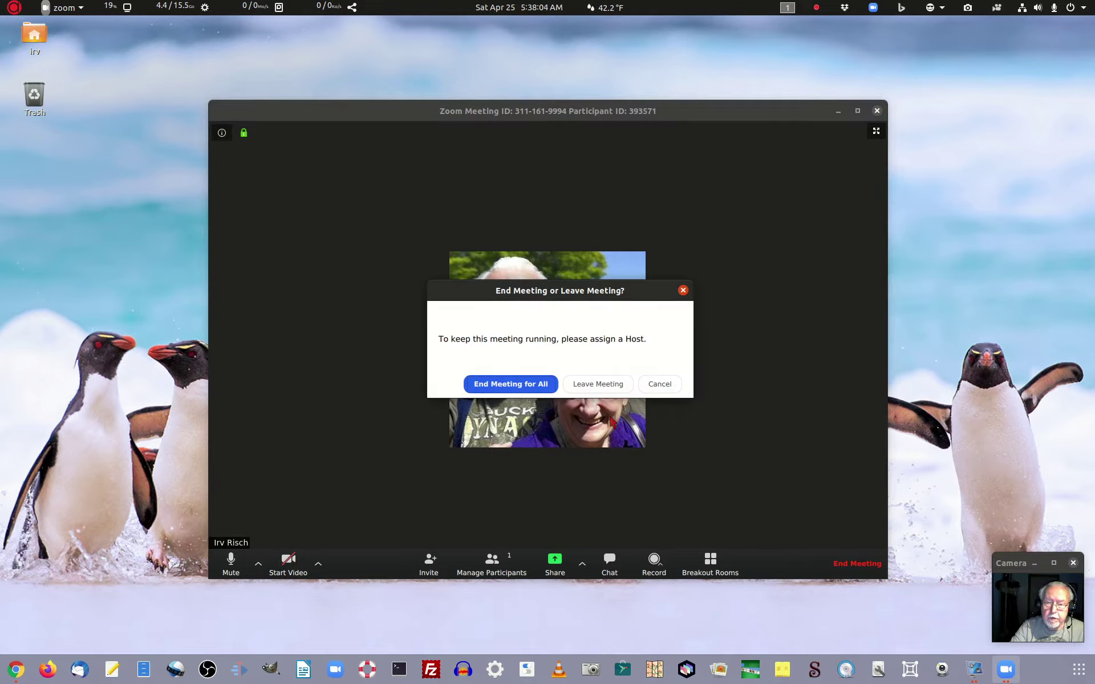
pyautogui.click(547, 391)
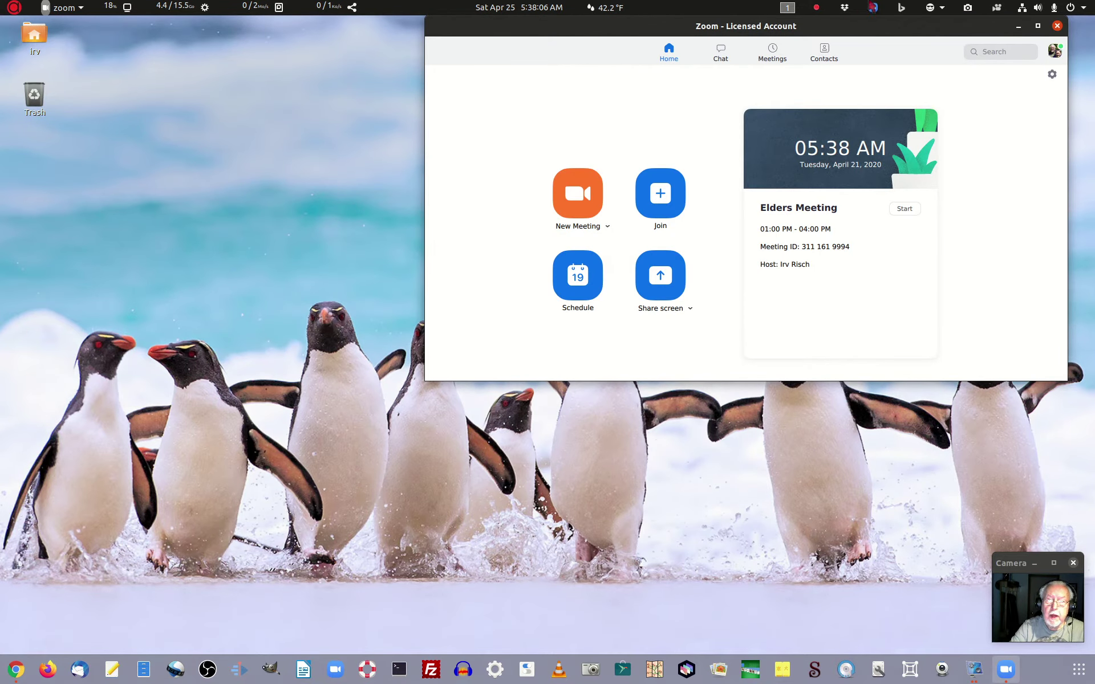
pyautogui.click(1018, 26)
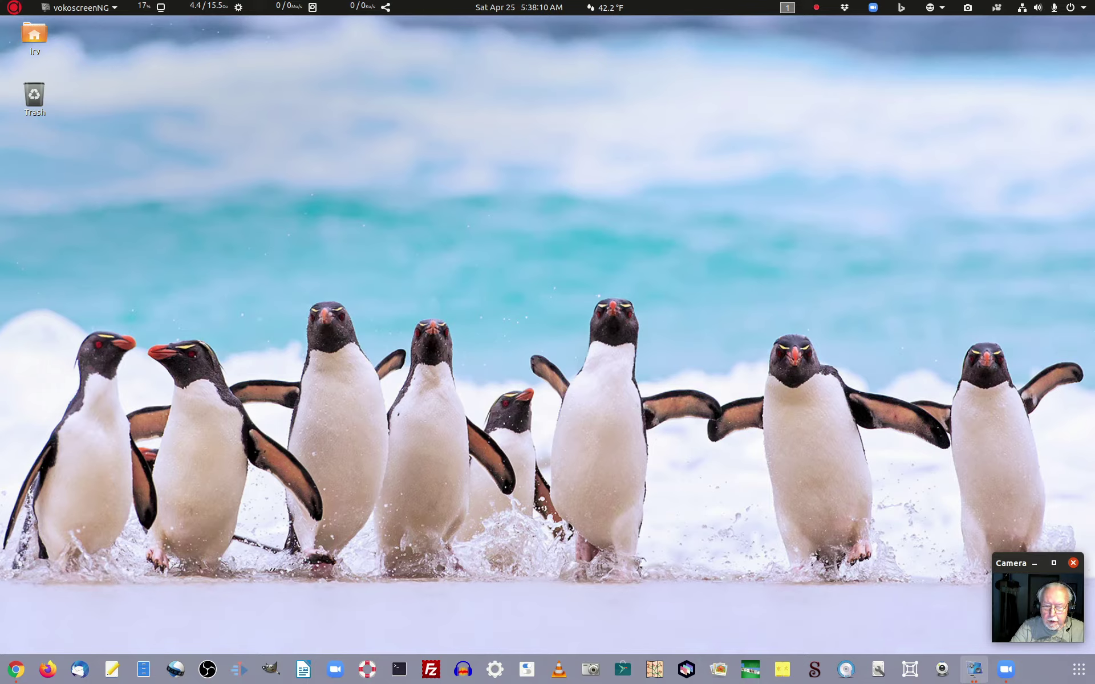
# Open Boxes and set up a new virtual machine from Zorin-OS-15.2-Core-64-bit.iso in the iso folder.
pyautogui.click(910, 669)
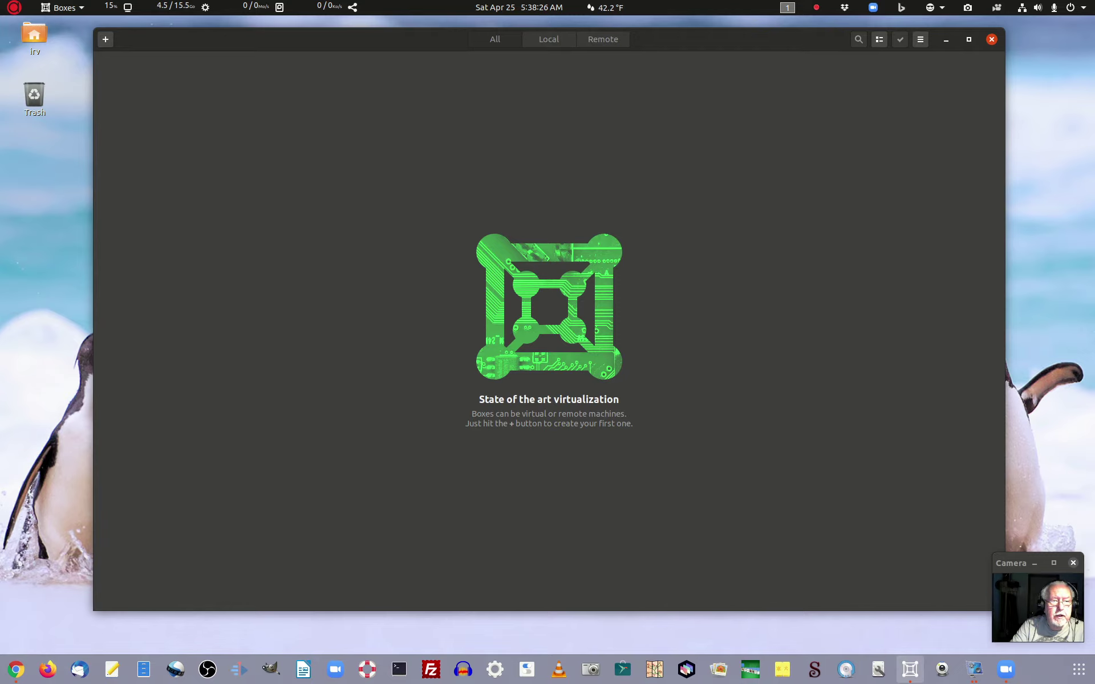
pyautogui.click(106, 39)
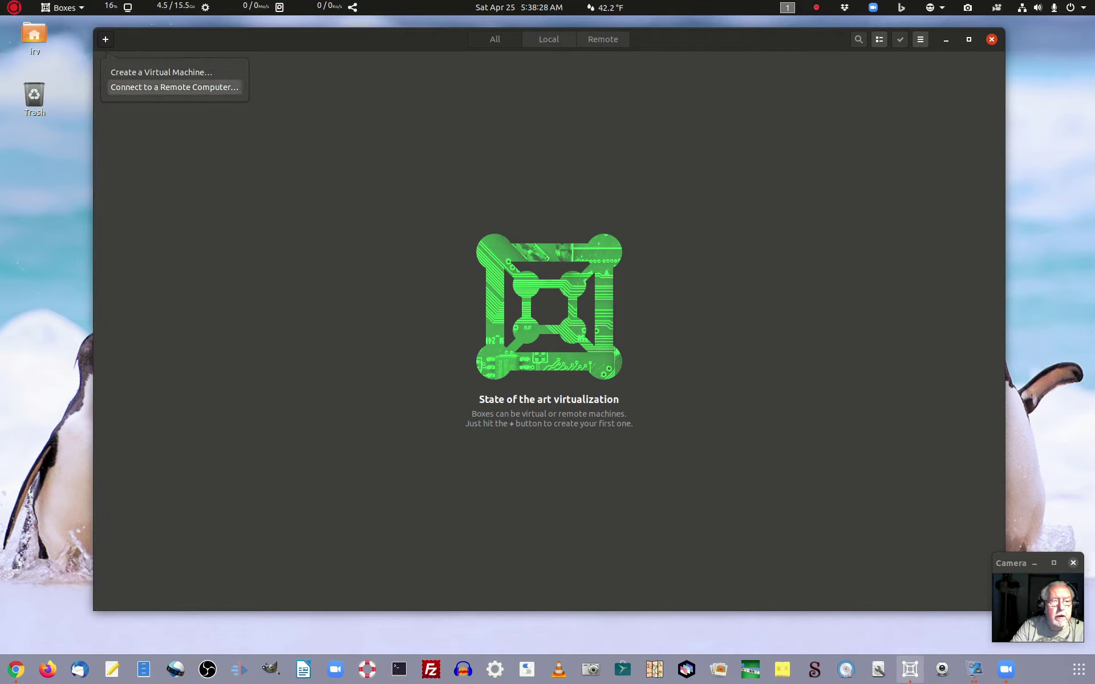
pyautogui.click(161, 71)
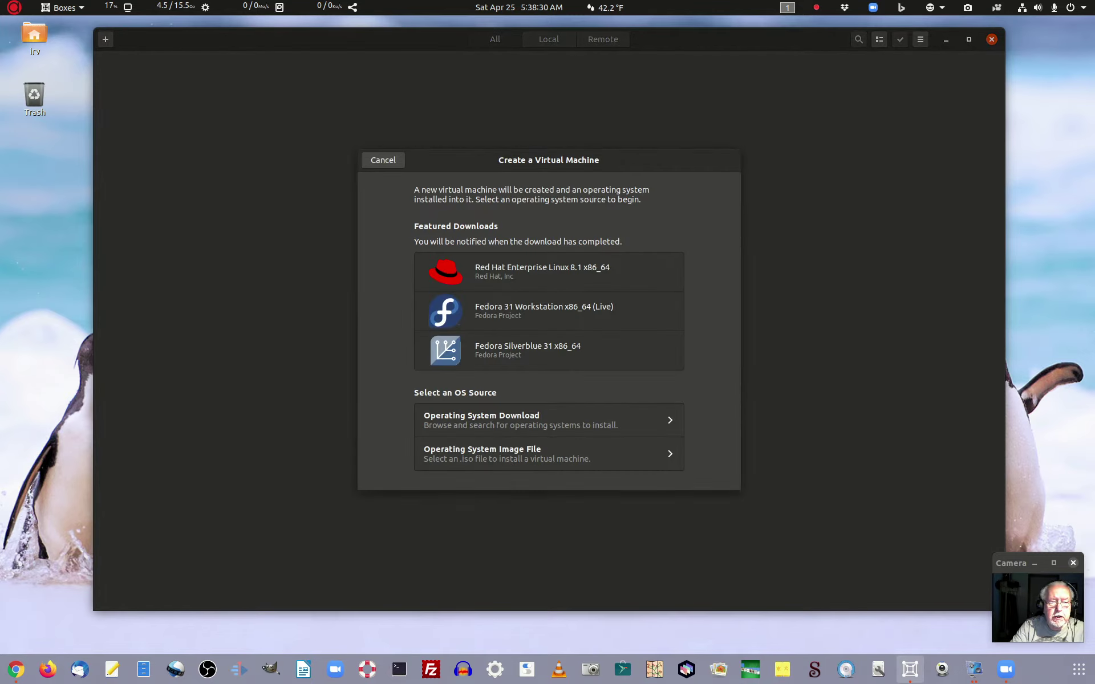
pyautogui.click(549, 454)
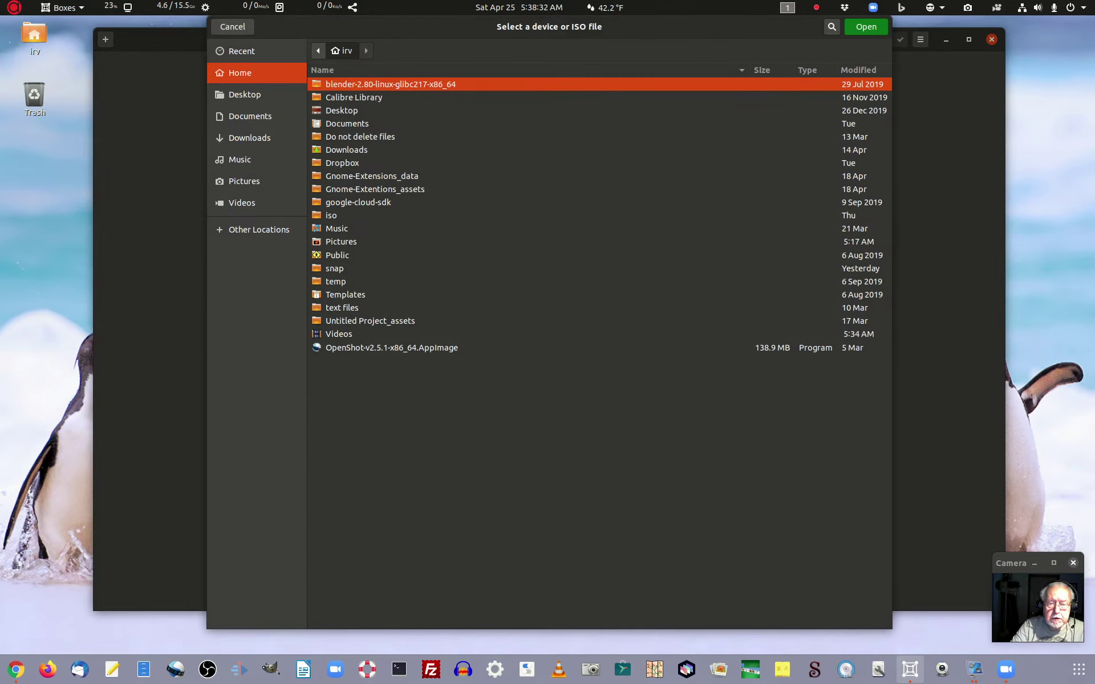
pyautogui.click(331, 215)
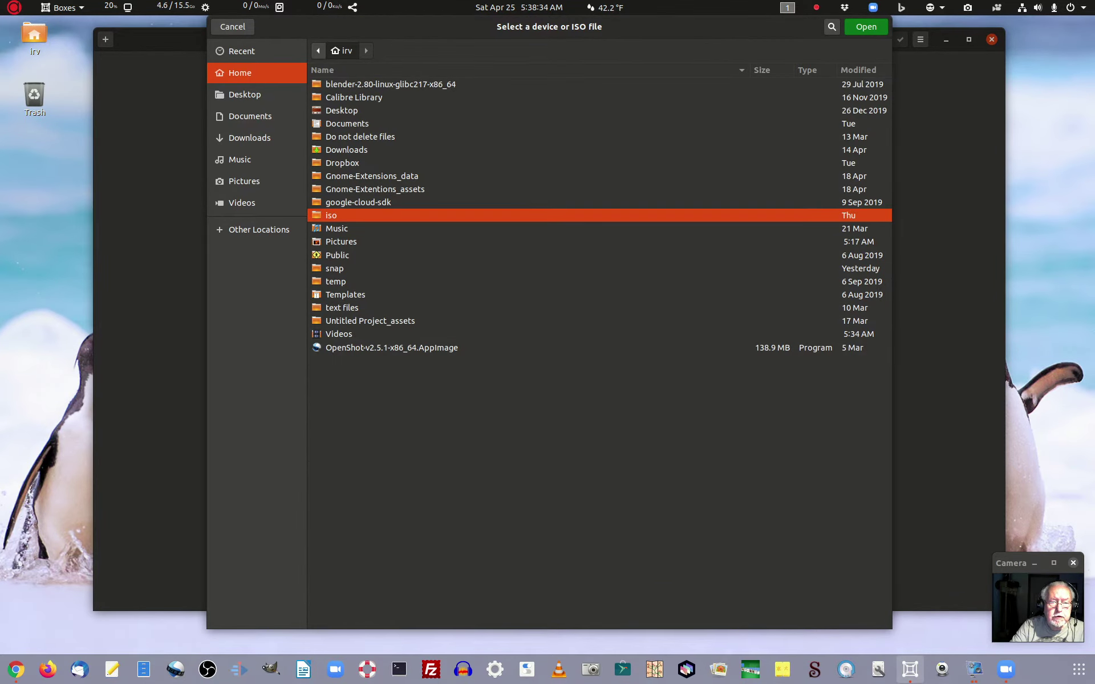
pyautogui.doubleClick(330, 215)
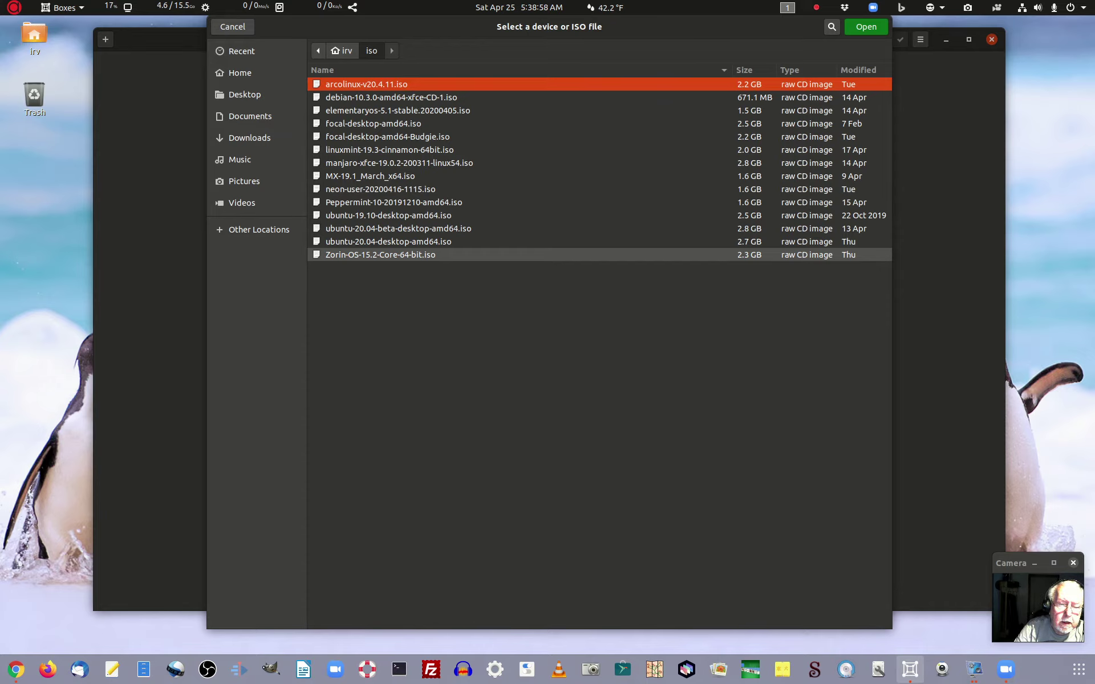
pyautogui.click(380, 254)
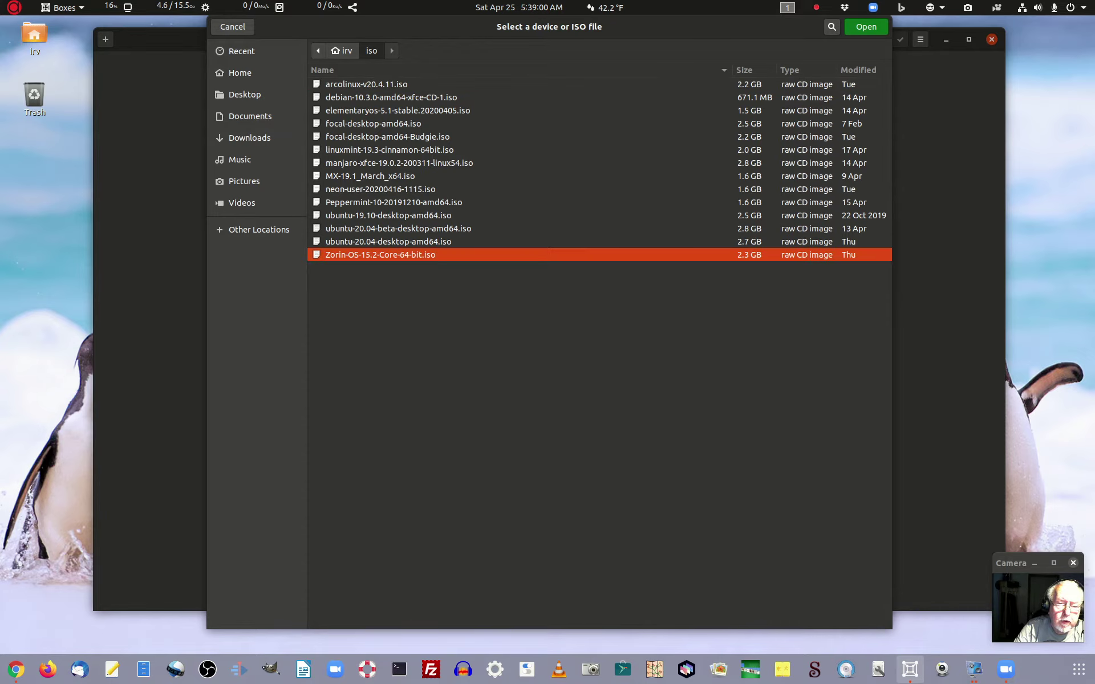
pyautogui.press('Return')
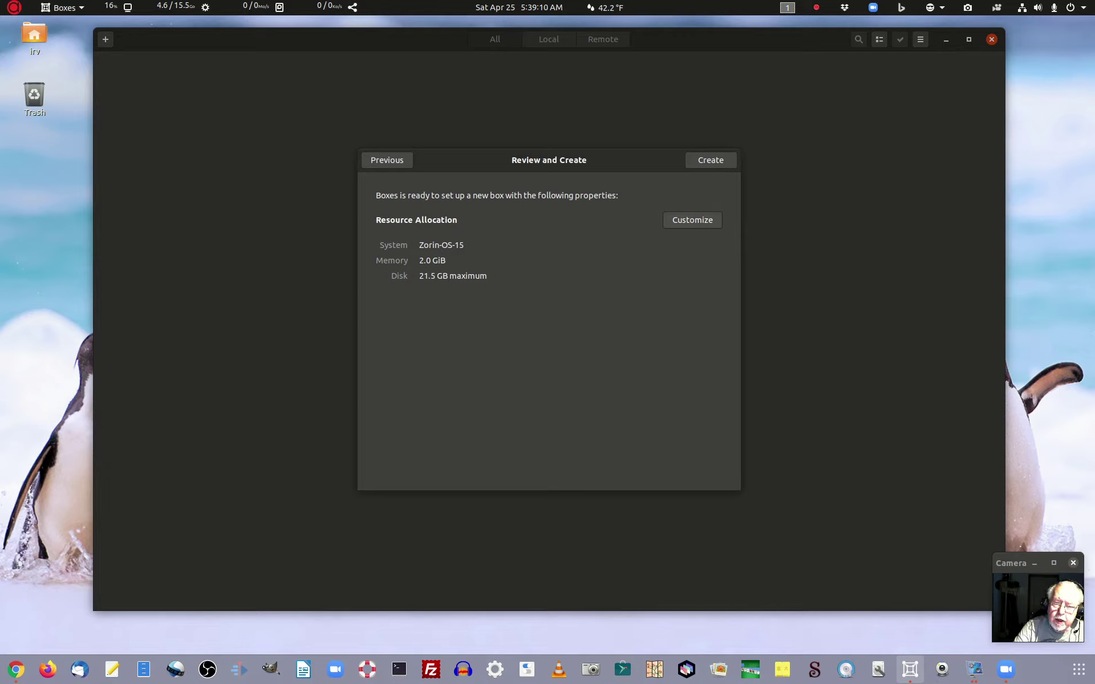
# Customize the virtual machine's resources to 4.0 GiB of memory and a maximum disk size of 30.0 GB.
pyautogui.click(692, 219)
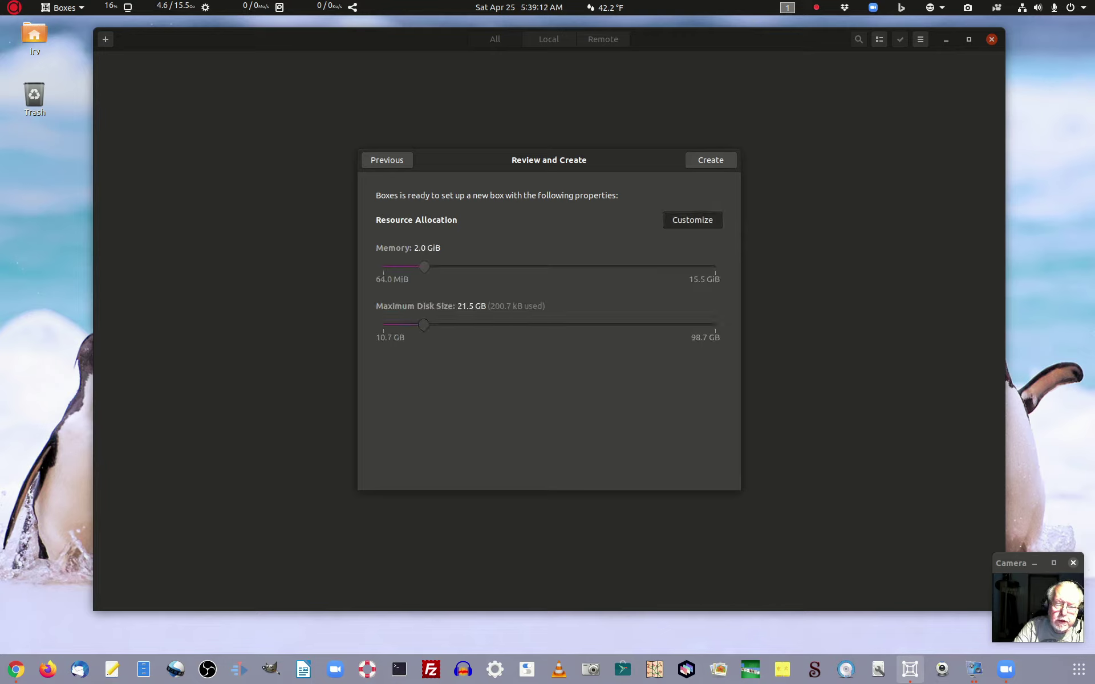
pyautogui.moveTo(424, 267); pyautogui.dragTo(468, 267)
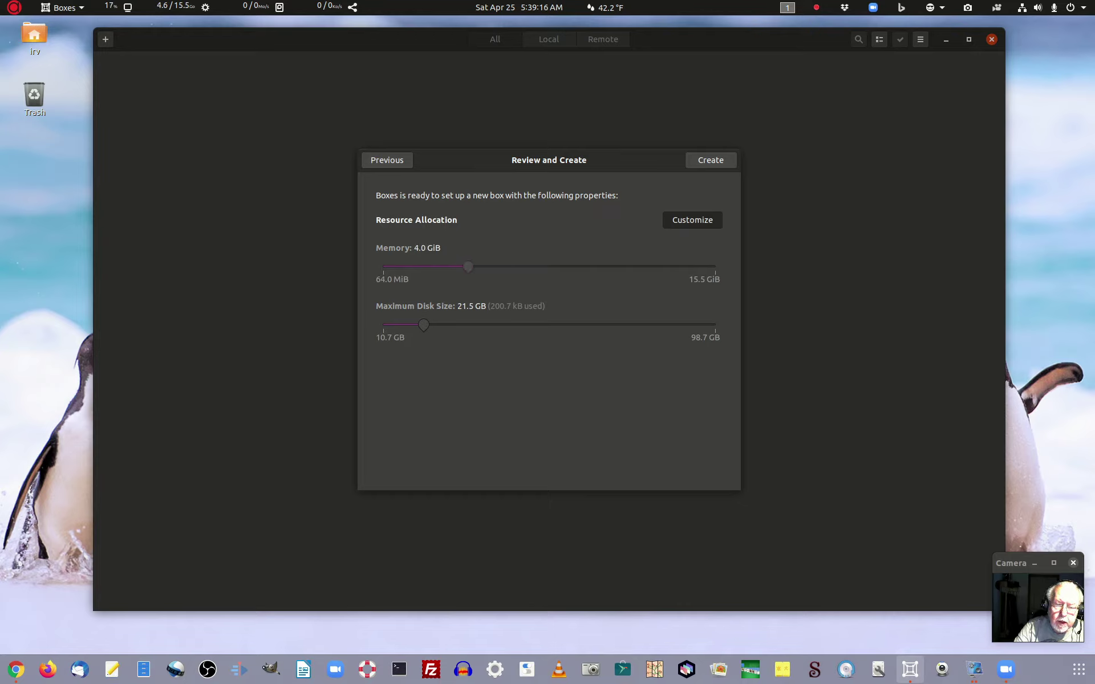
pyautogui.moveTo(423, 324); pyautogui.dragTo(454, 324)
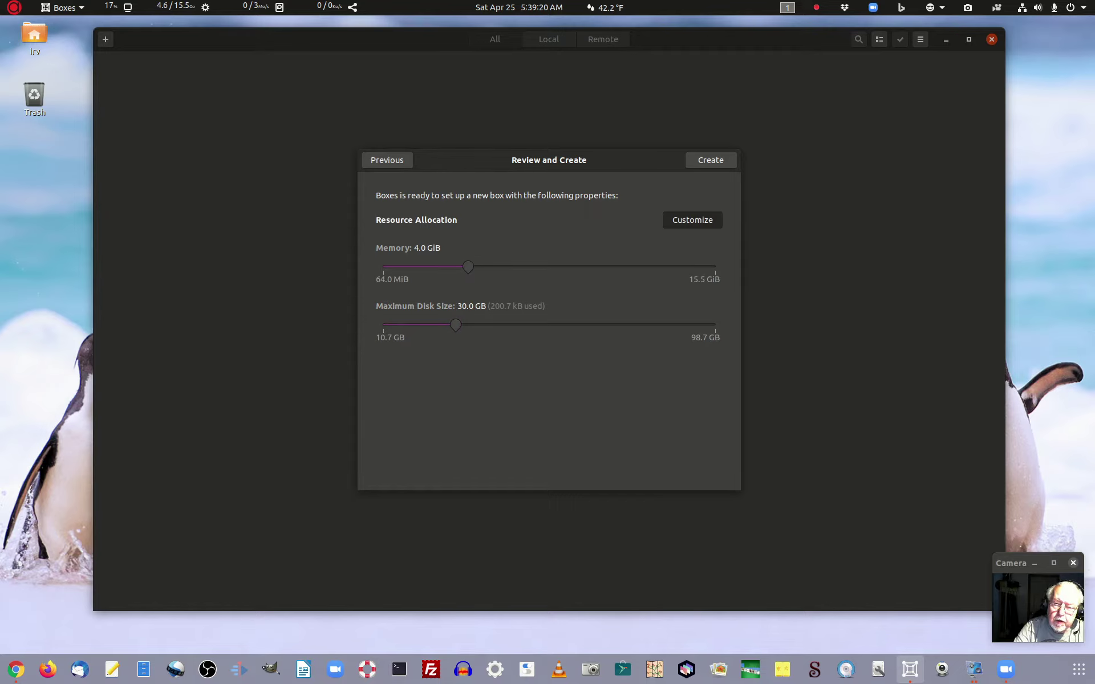
# Create the virtual machine and boot it into the Zorin OS live session without installing.
pyautogui.click(710, 160)
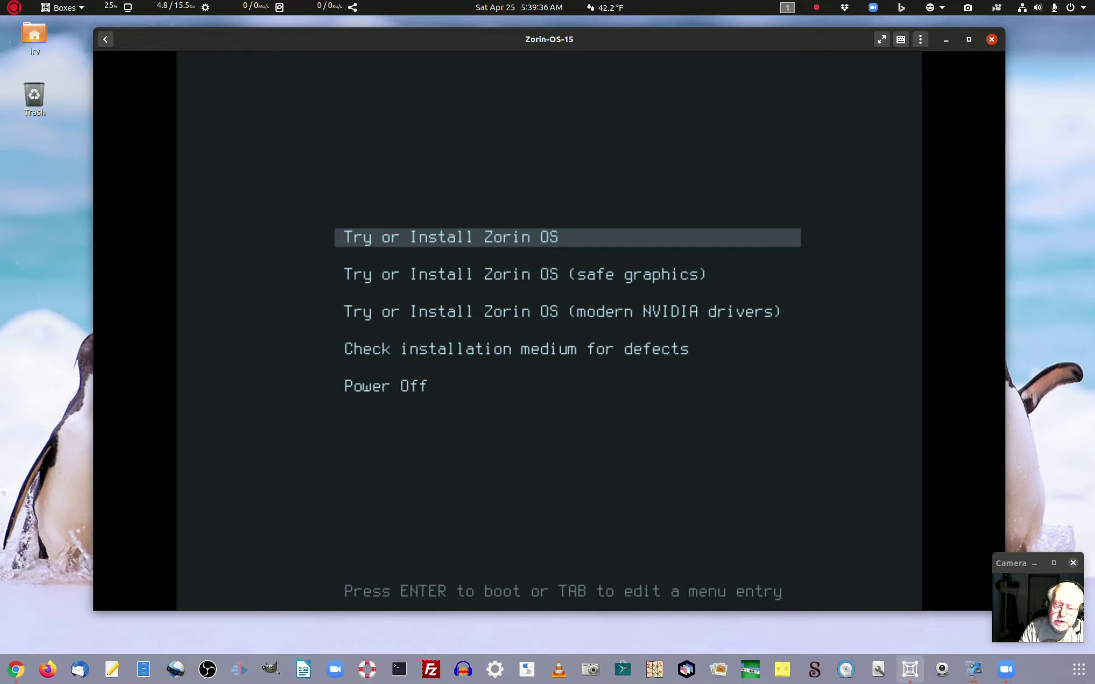
pyautogui.press('Return')
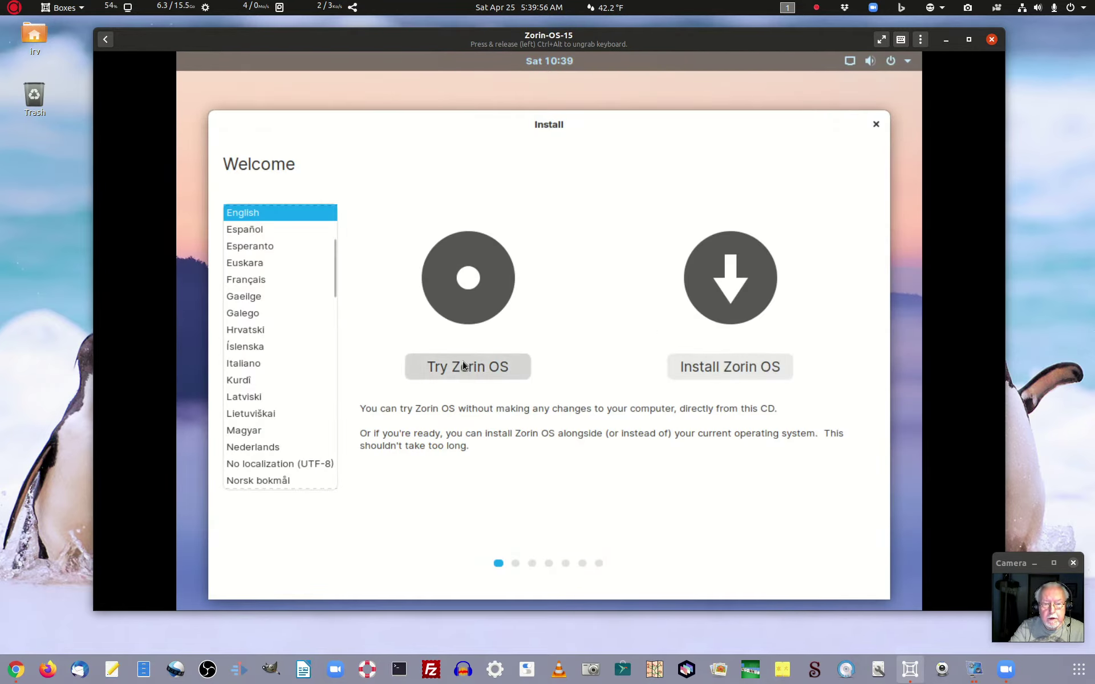
pyautogui.click(470, 366)
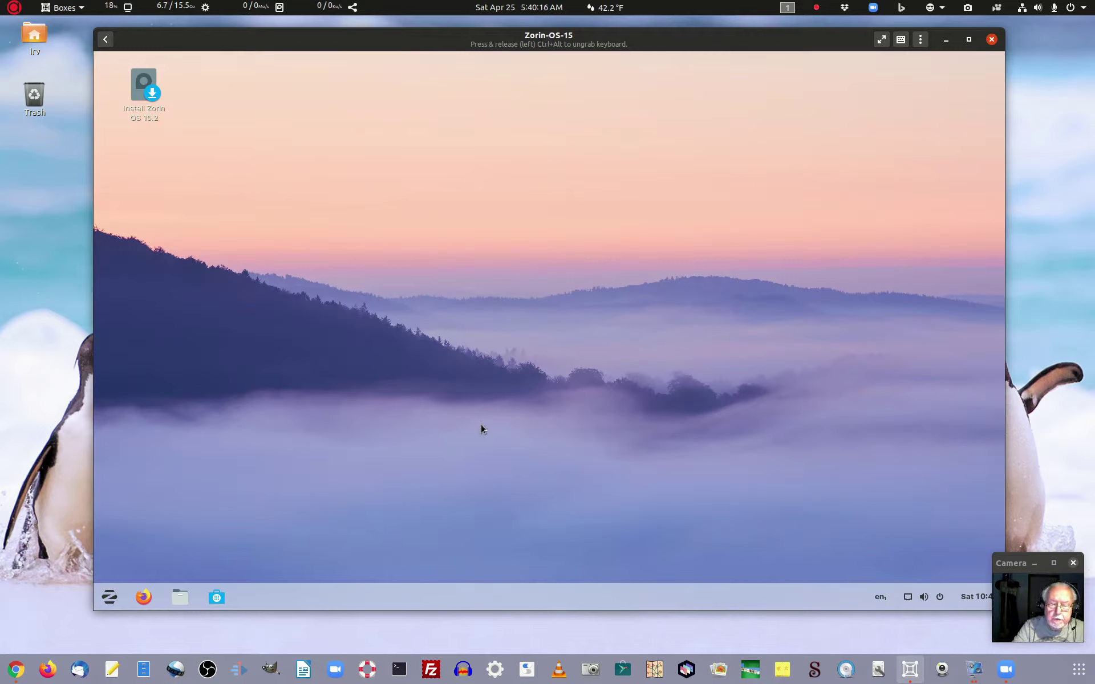
# Browse the Games and Graphics applications included in Zorin OS, and open its system settings.
pyautogui.click(110, 596)
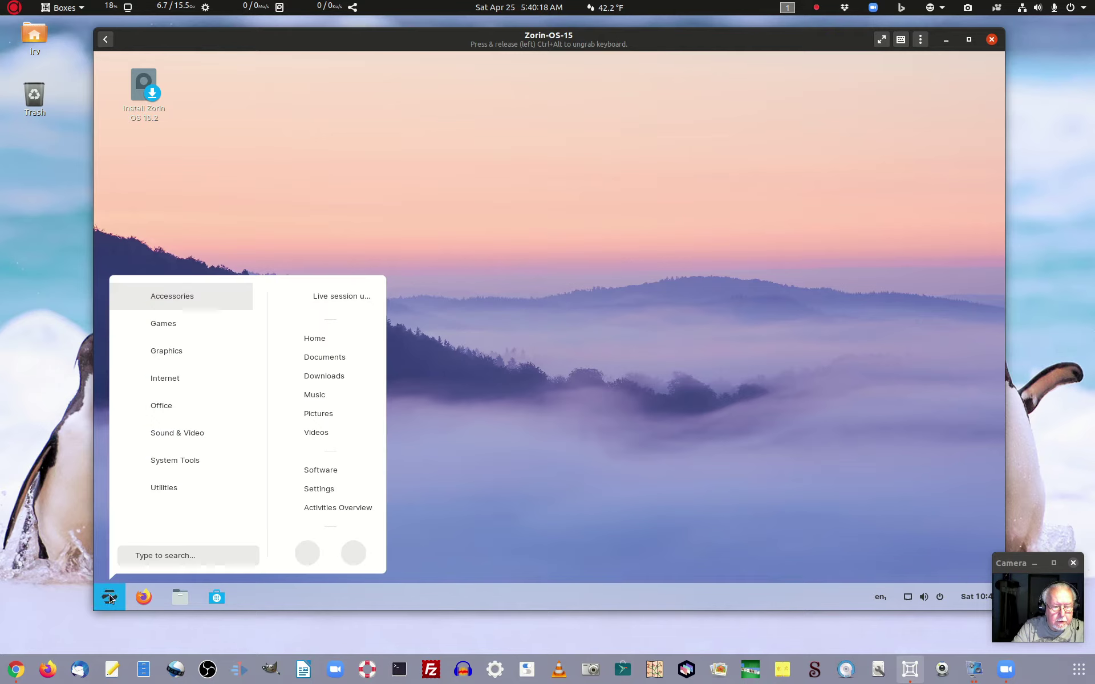
pyautogui.click(179, 327)
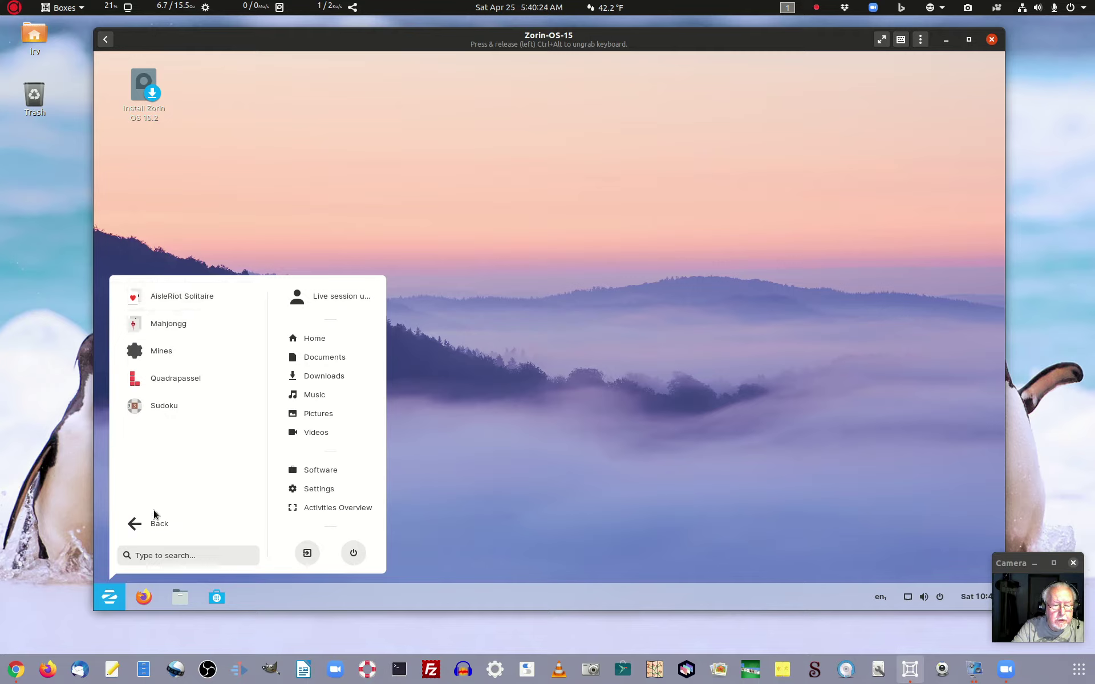
pyautogui.click(154, 516)
pyautogui.click(163, 354)
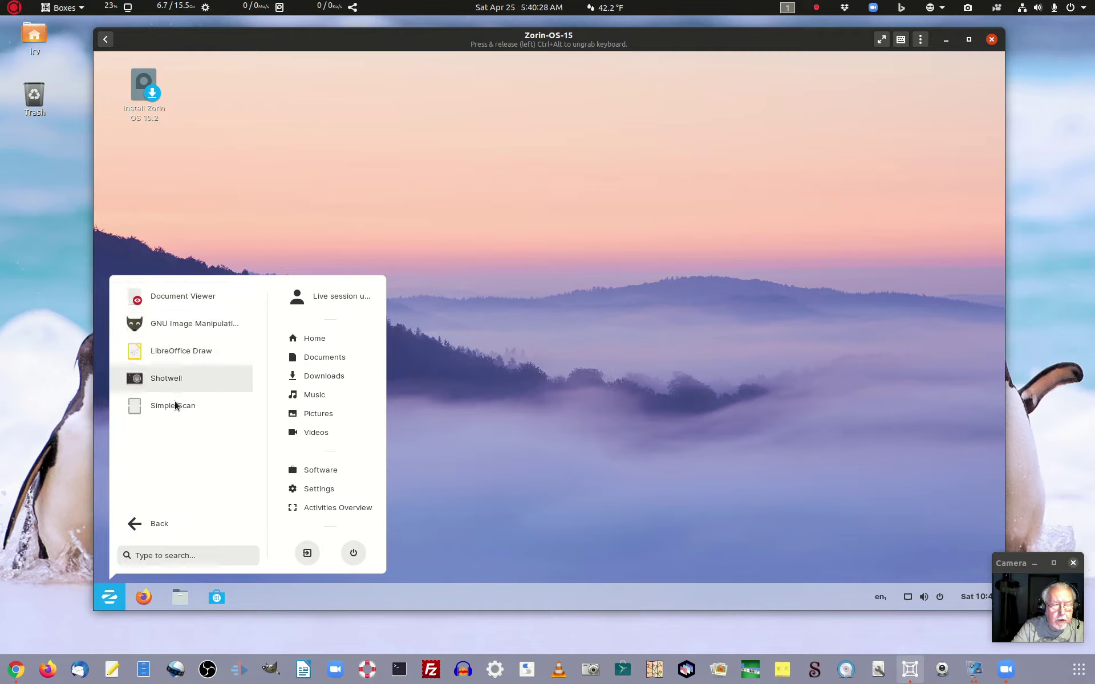
pyautogui.click(136, 532)
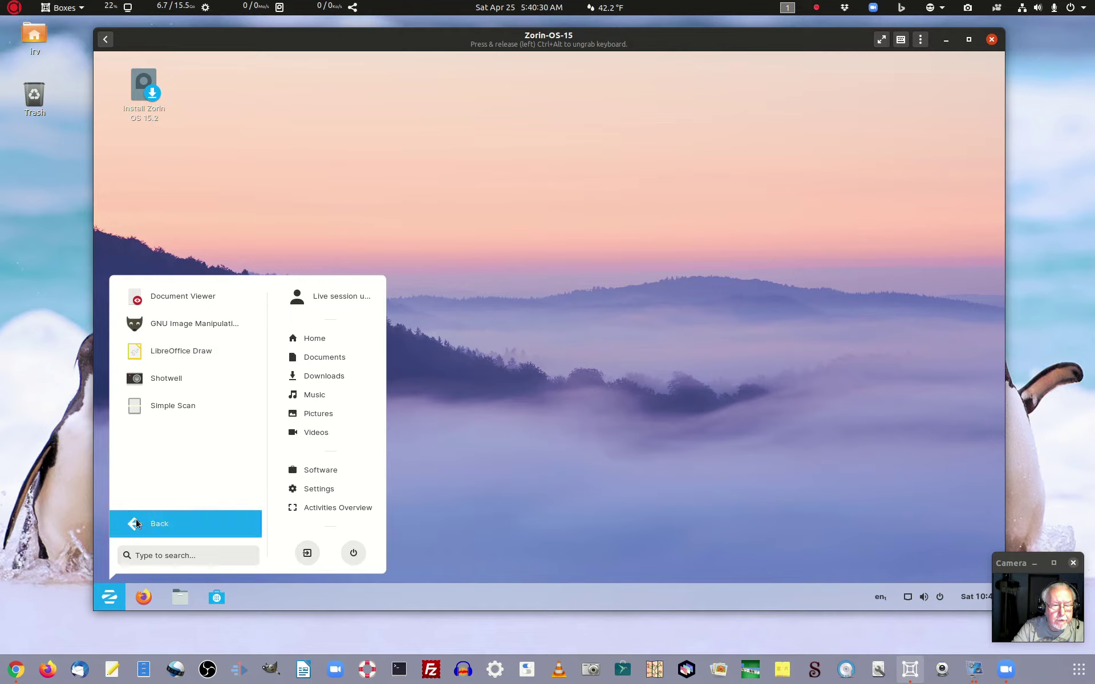
pyautogui.click(339, 488)
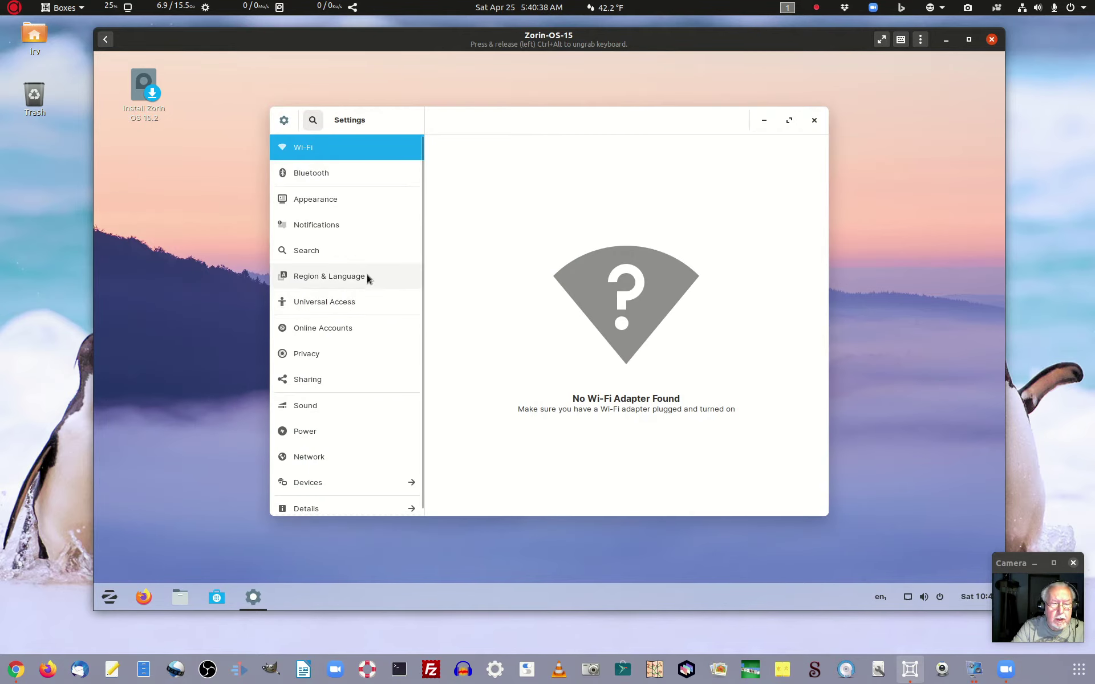
# Review the blank-screen timeout choices in the Power settings and the Network settings, and close Zorin's Settings.
pyautogui.scroll(-1, 359, 256)
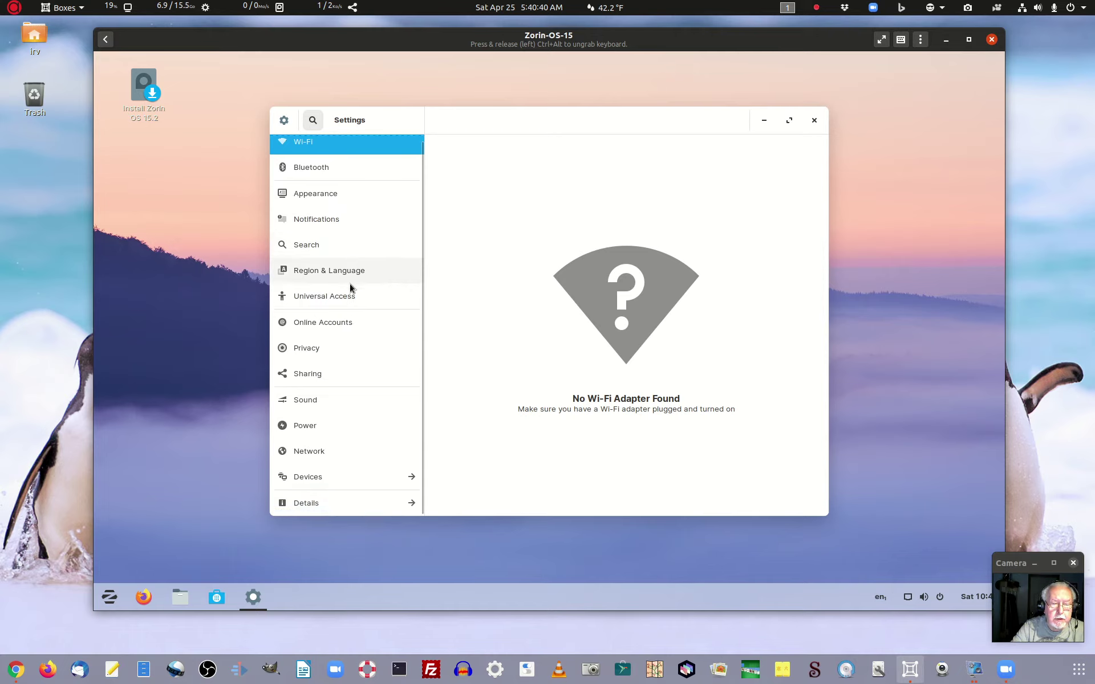
pyautogui.click(314, 425)
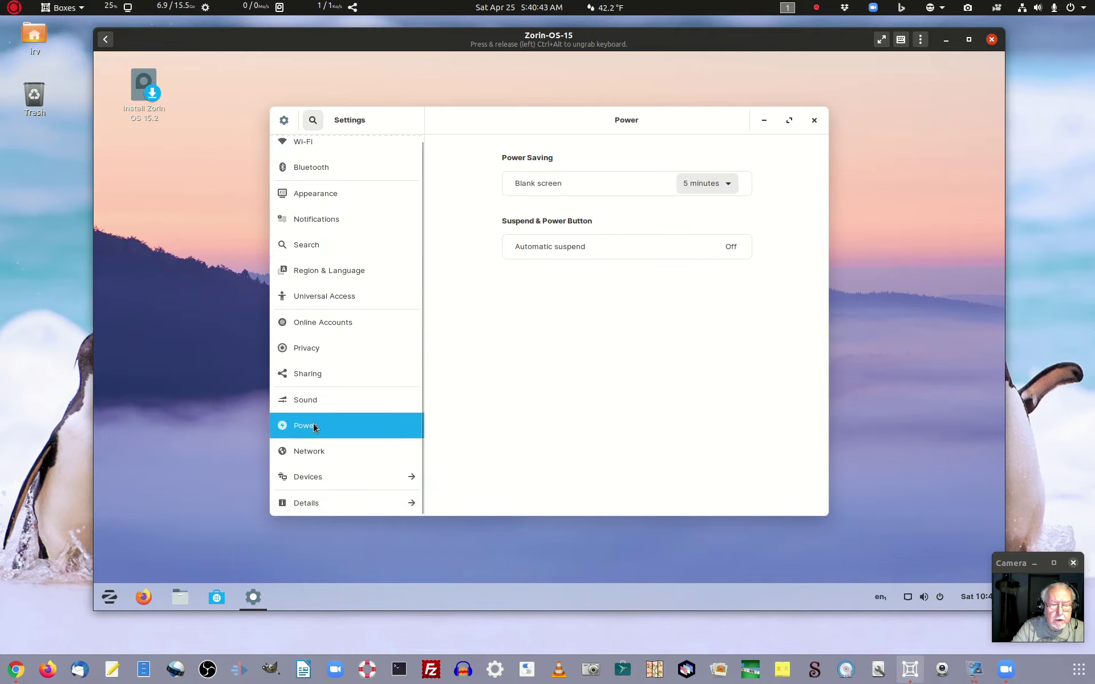
pyautogui.click(734, 188)
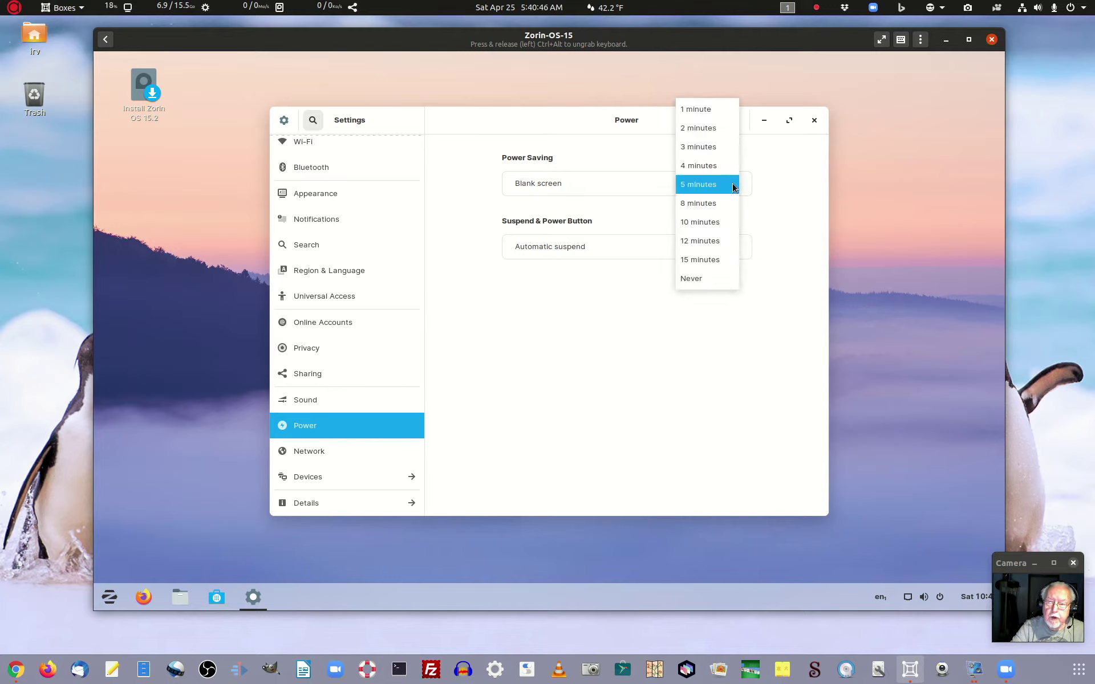
pyautogui.click(734, 184)
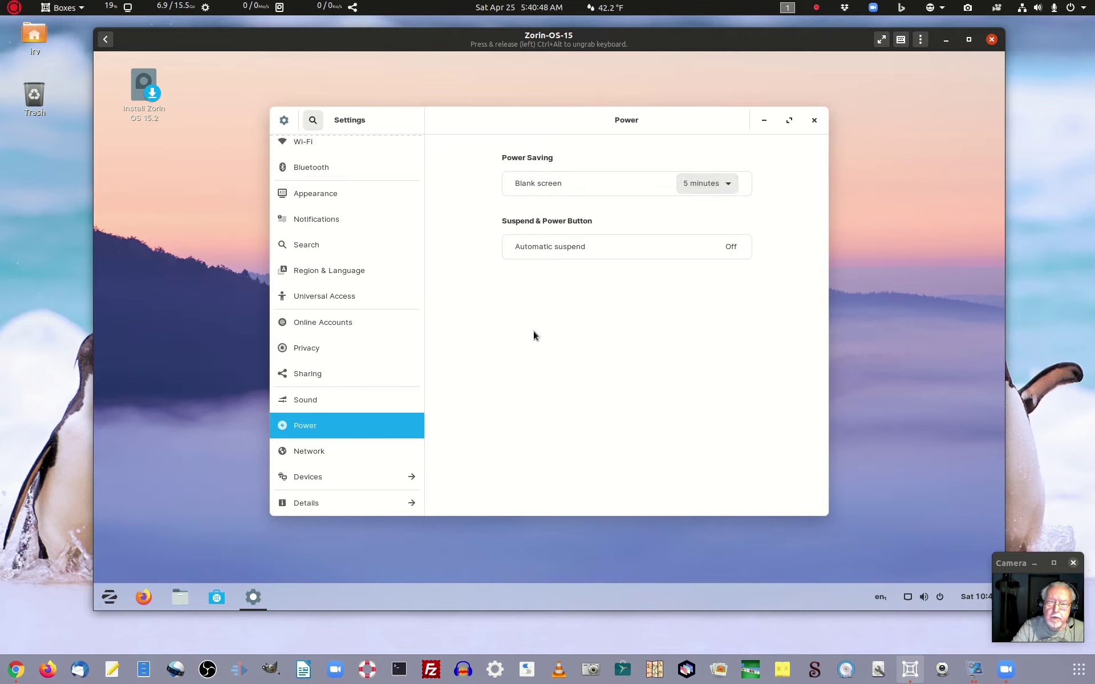
pyautogui.click(304, 455)
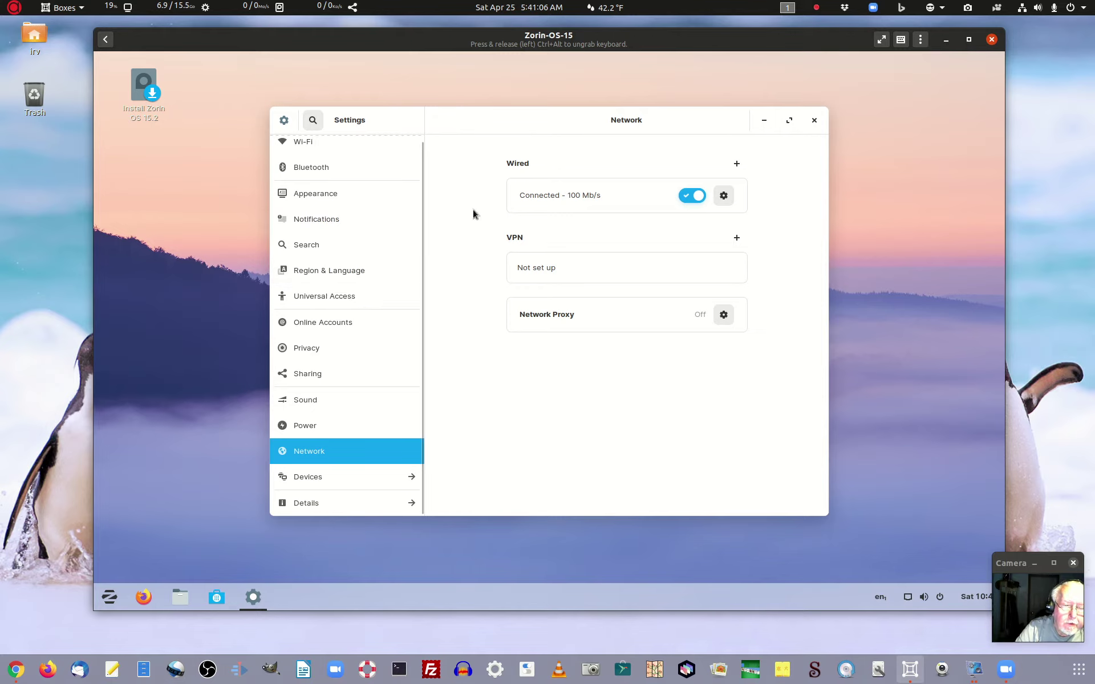
pyautogui.click(814, 120)
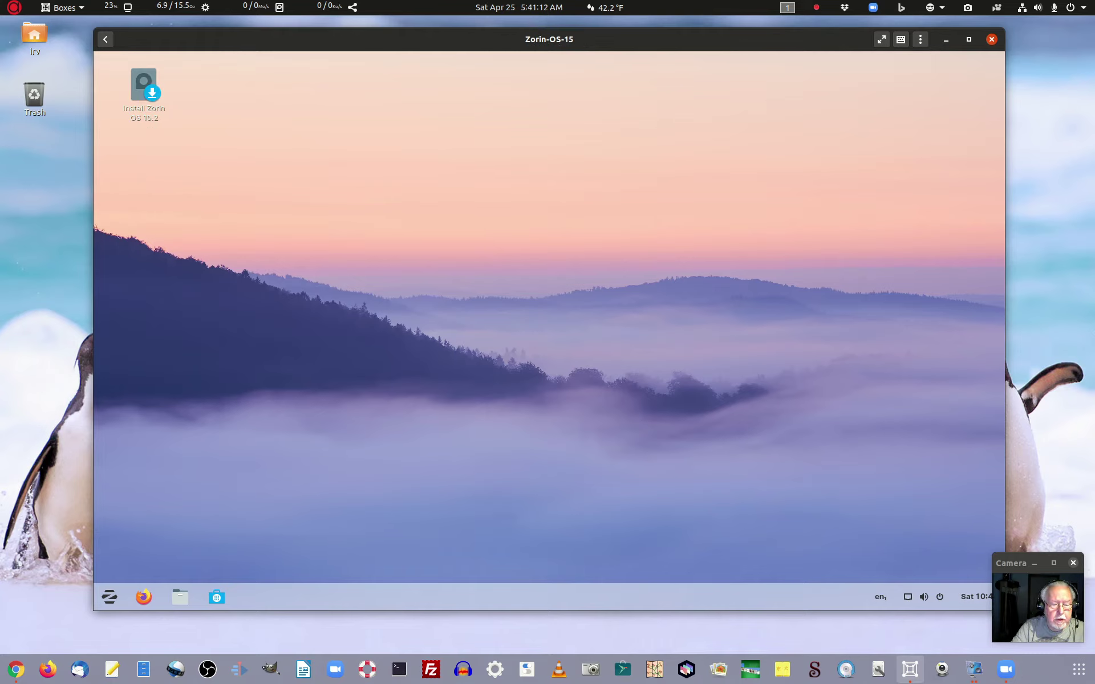
# Power off the Zorin OS live session and continue past the prompt to remove the installation medium.
pyautogui.click(103, 599)
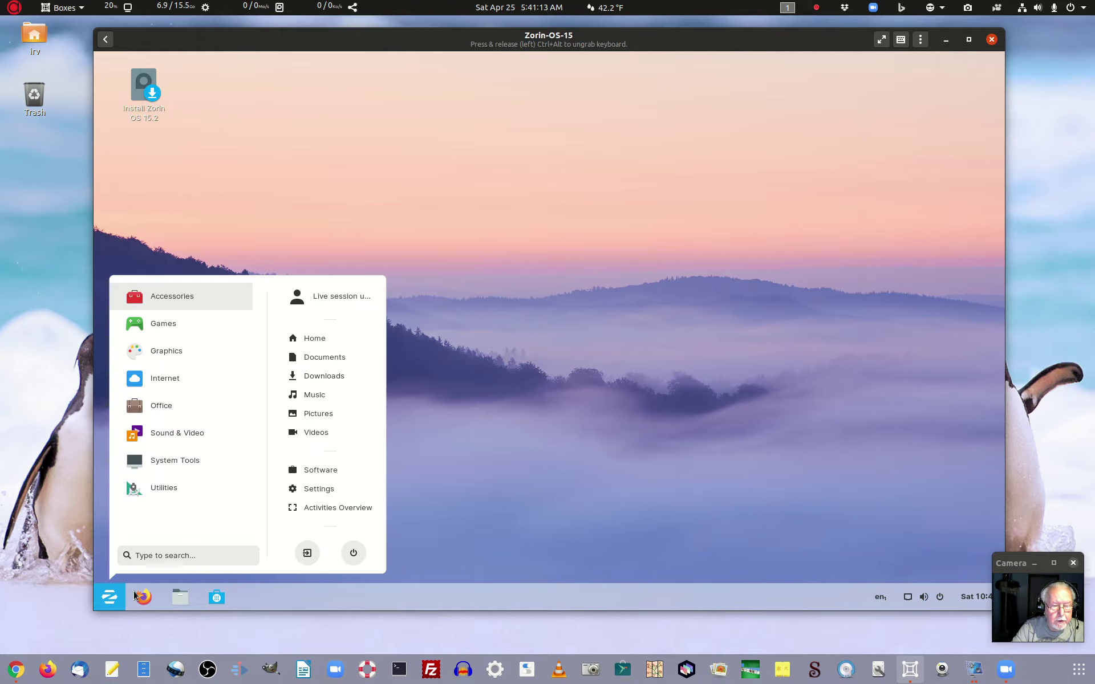
pyautogui.click(354, 555)
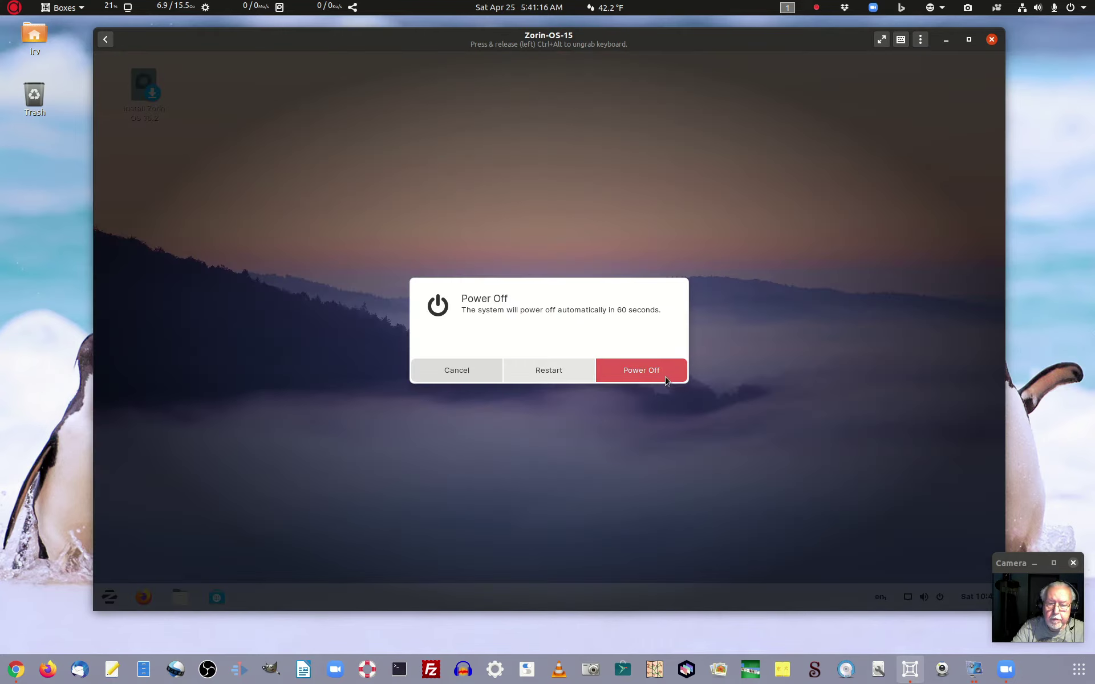
pyautogui.click(664, 372)
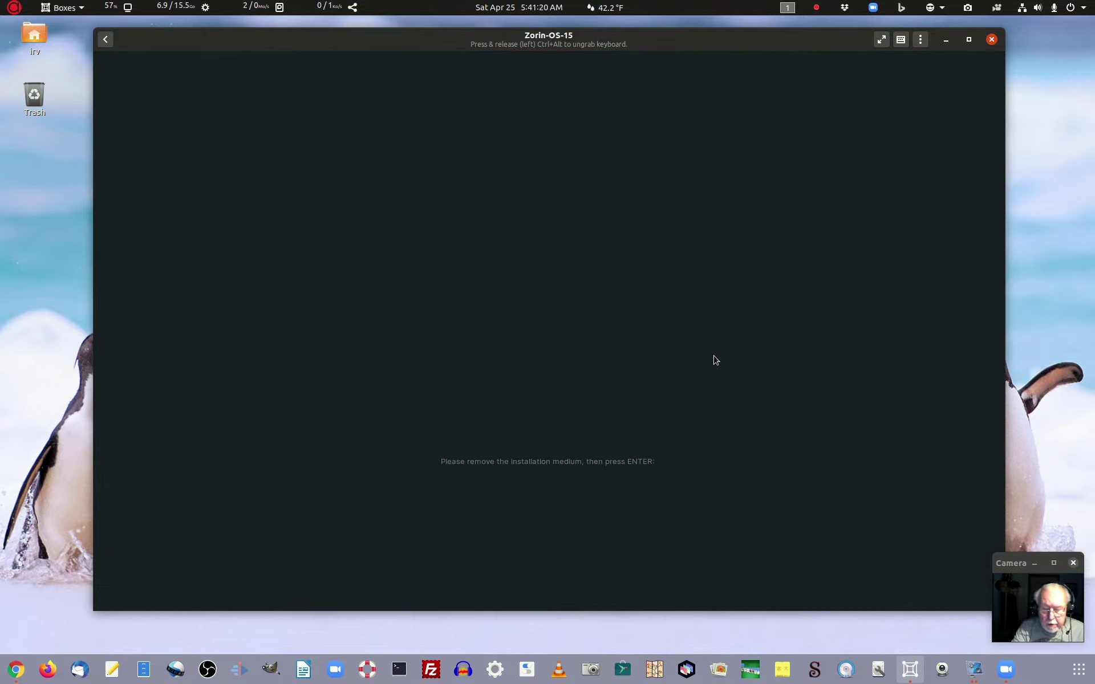
pyautogui.press('Return')
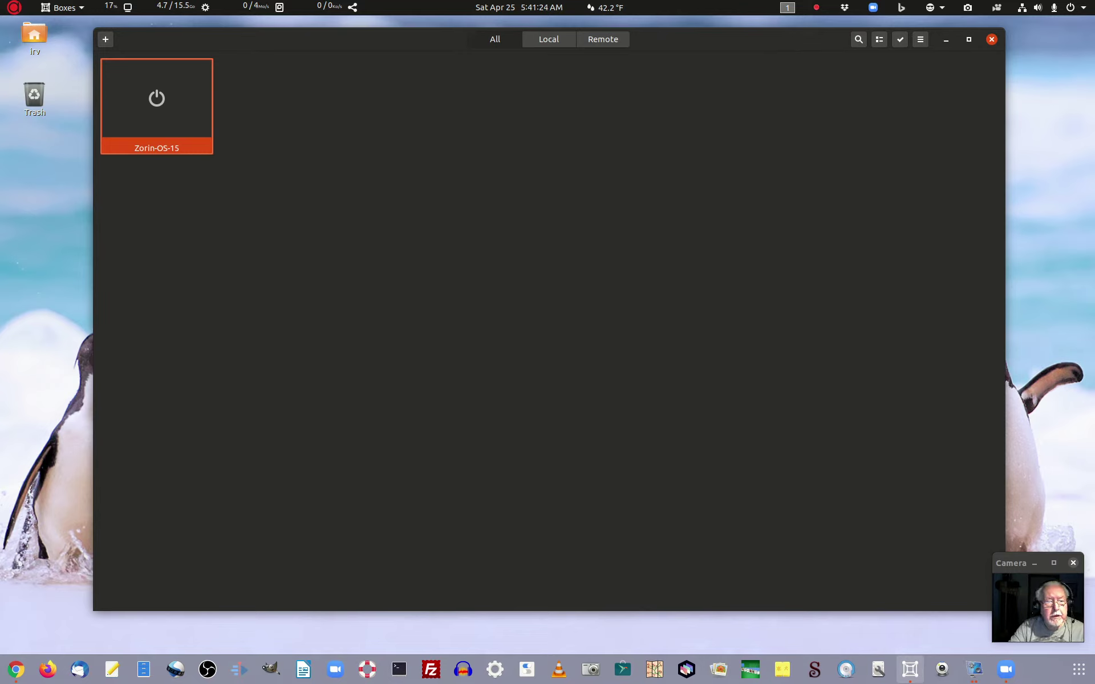
# Delete the Zorin-OS-15 virtual machine and close Boxes.
pyautogui.hotkey('shift', 'F10')
pyautogui.press('Down')
pyautogui.press('Down')
pyautogui.press('Down')
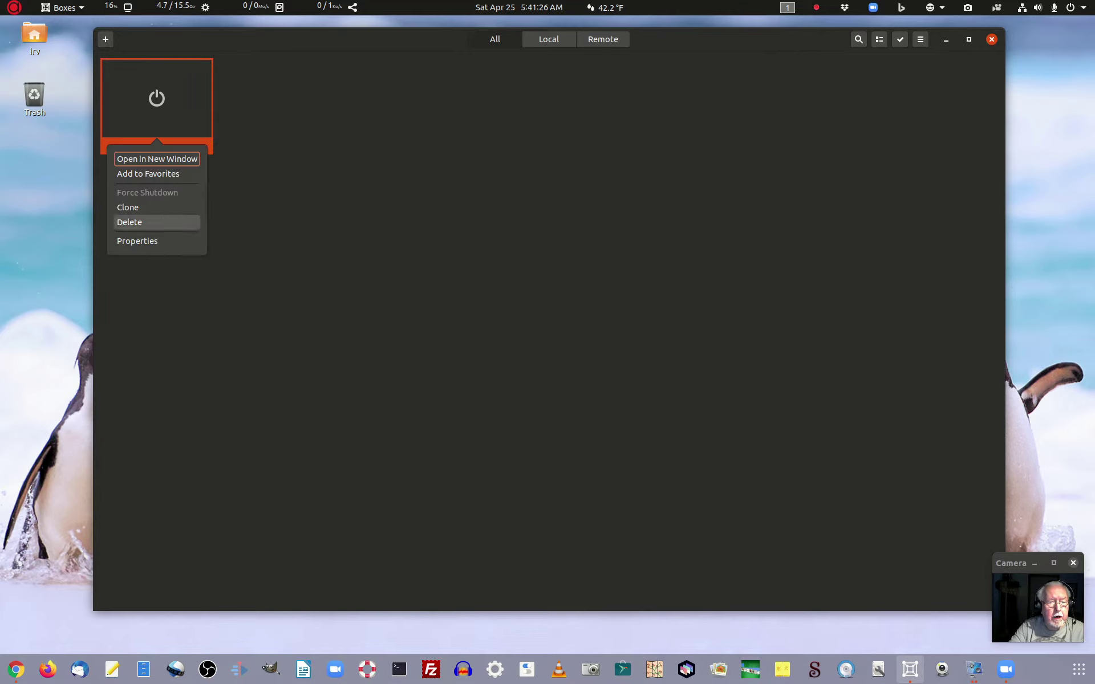
pyautogui.press('Down')
pyautogui.press('Up')
pyautogui.press('Return')
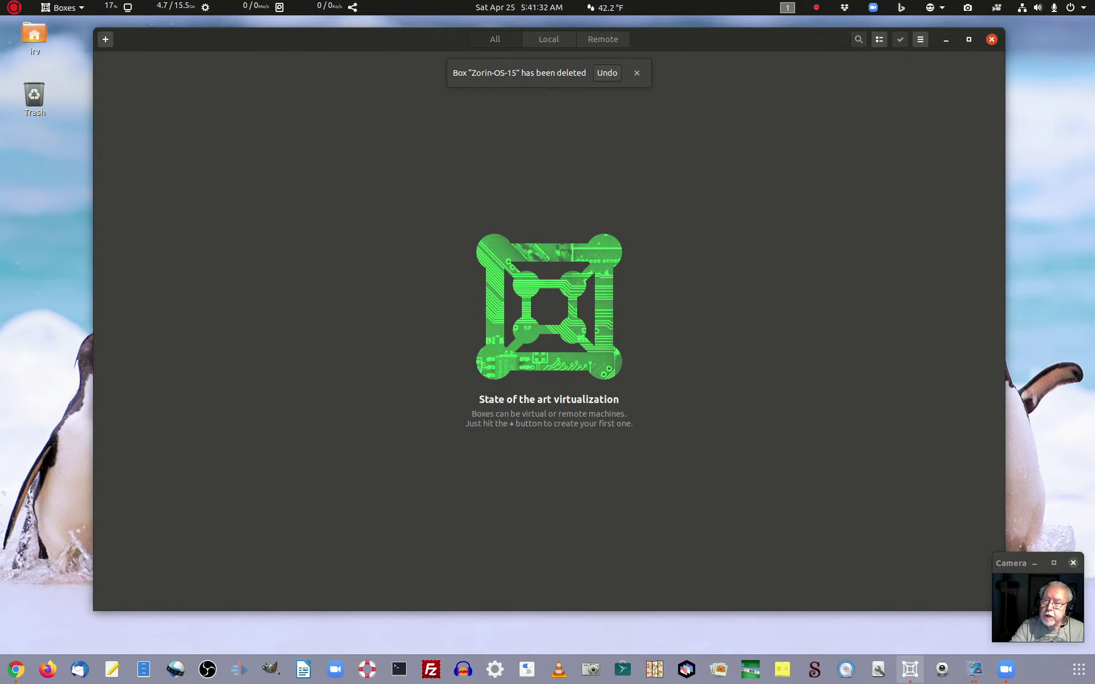
pyautogui.hotkey('alt', 'F4')
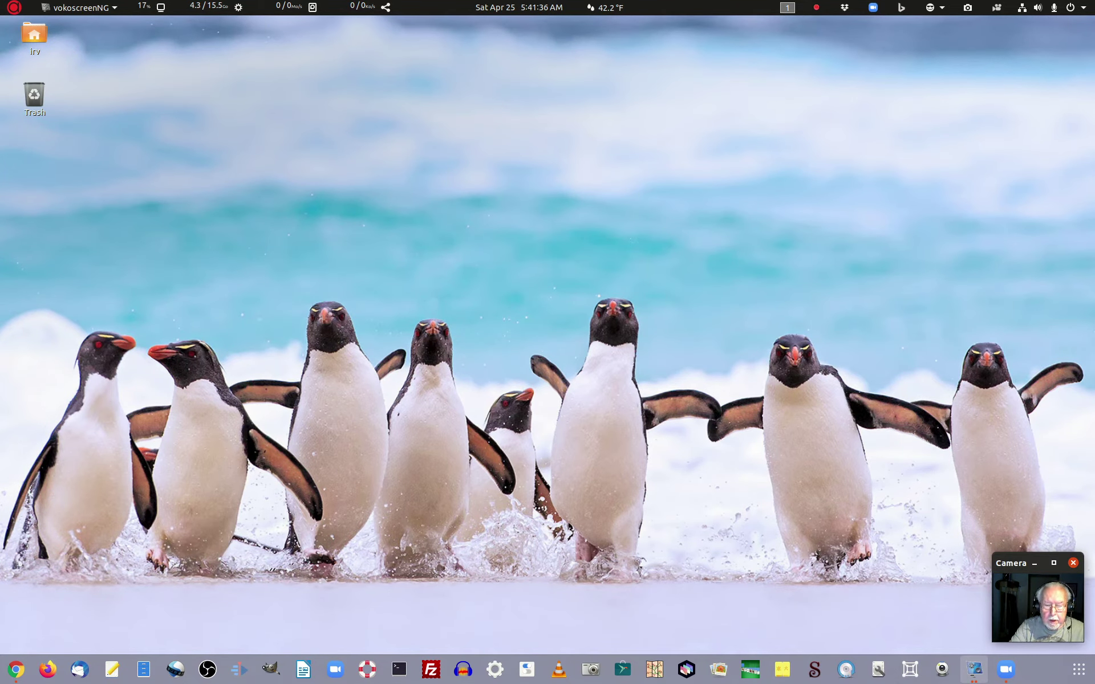
# Open Tweaks and display the list of installed GNOME extensions.
pyautogui.click(528, 672)
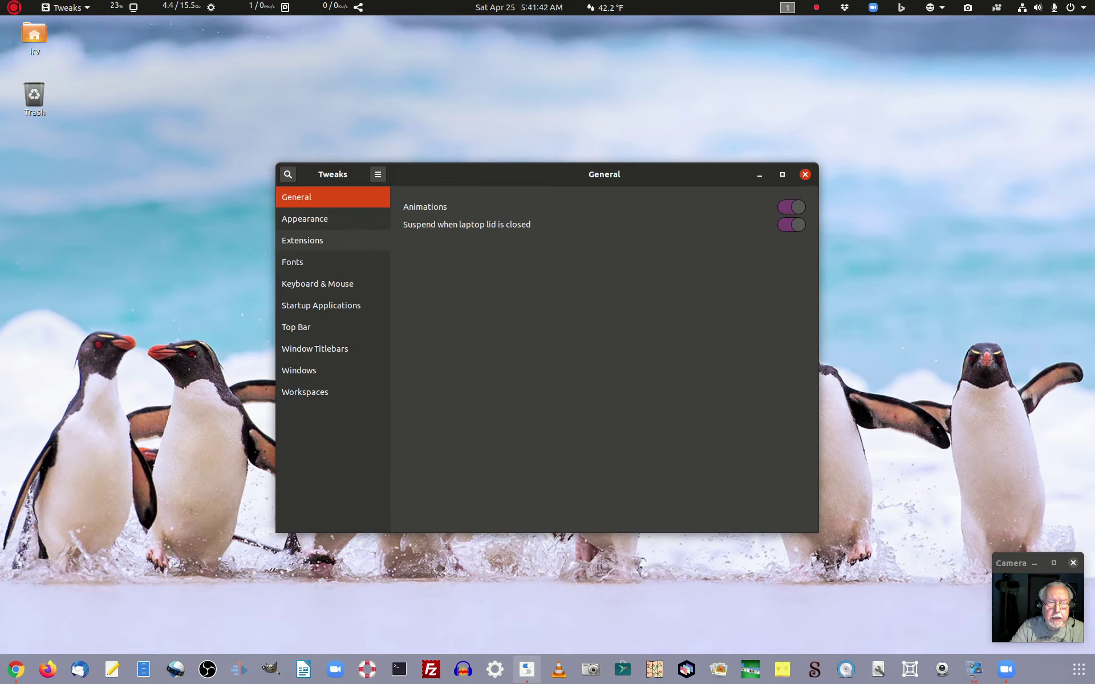
pyautogui.click(302, 240)
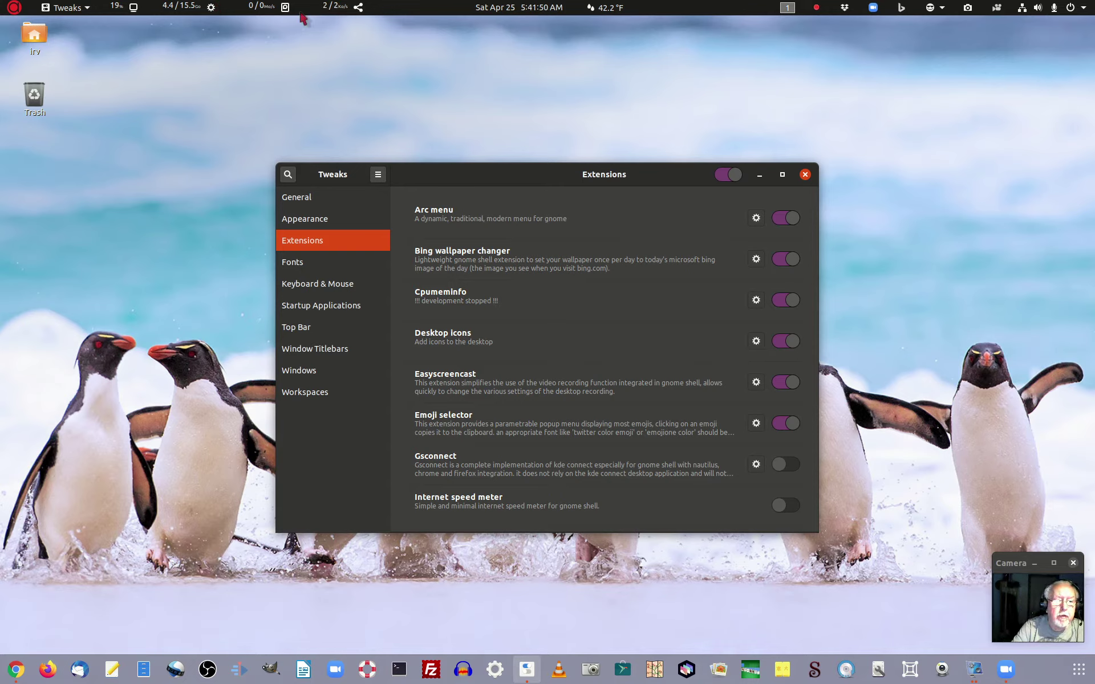
# Open System Monitor from the CPU and memory indicator, examine the processes and resource graphs, and close it.
pyautogui.click(194, 11)
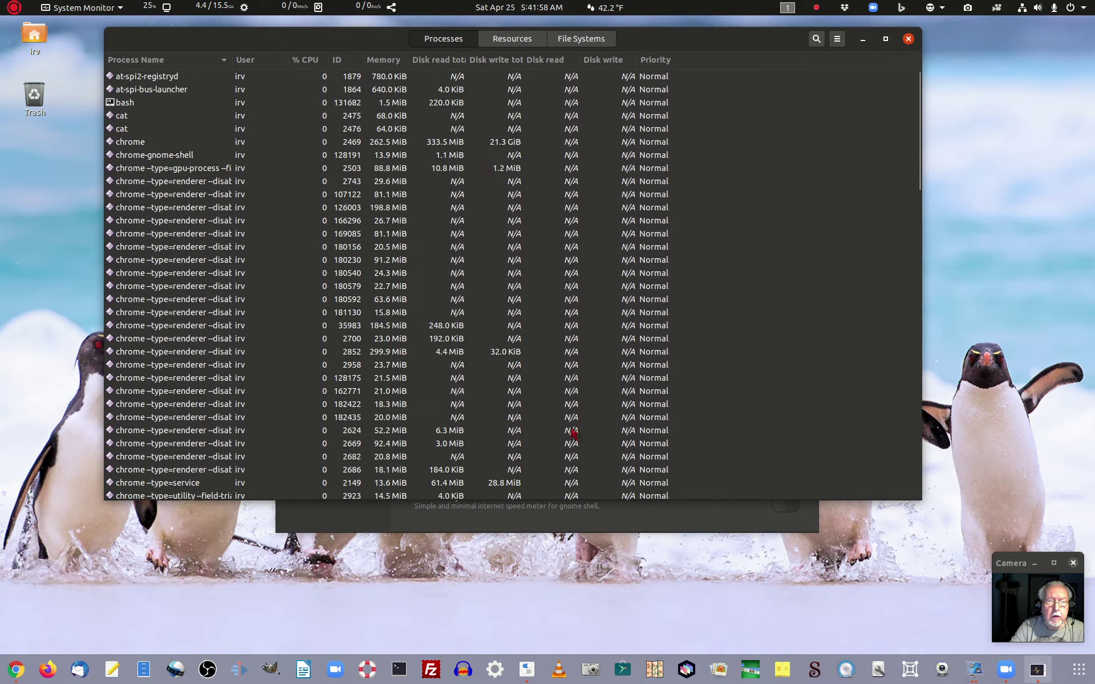
pyautogui.scroll(-3, 599, 418)
pyautogui.scroll(-10, 598, 418)
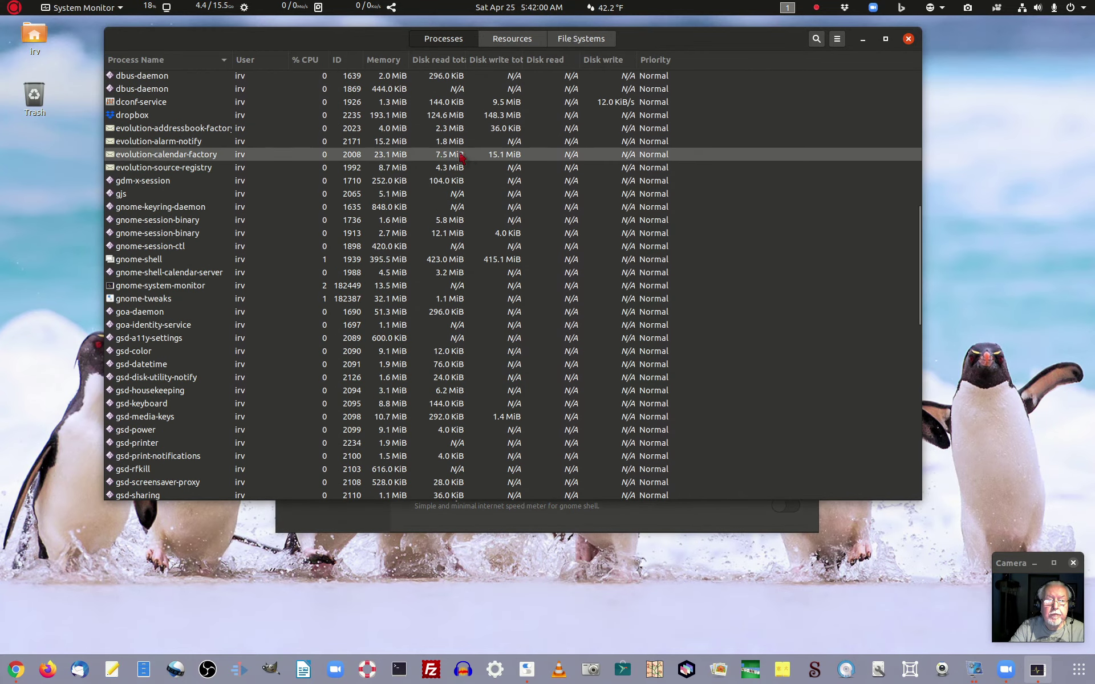
pyautogui.click(504, 41)
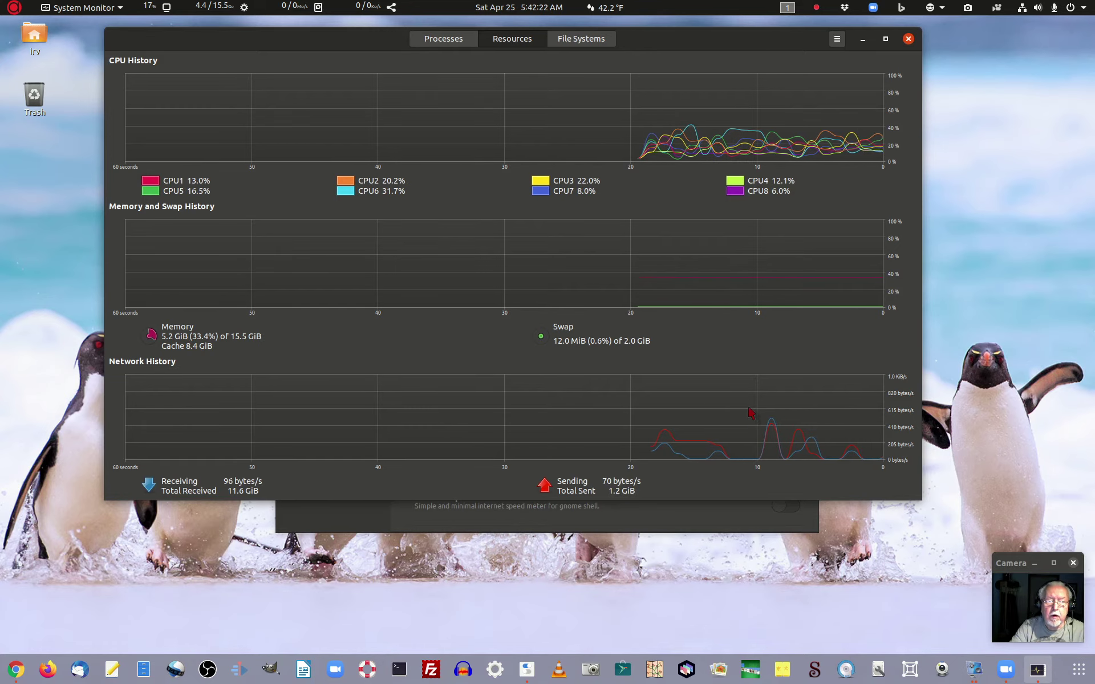
pyautogui.click(908, 38)
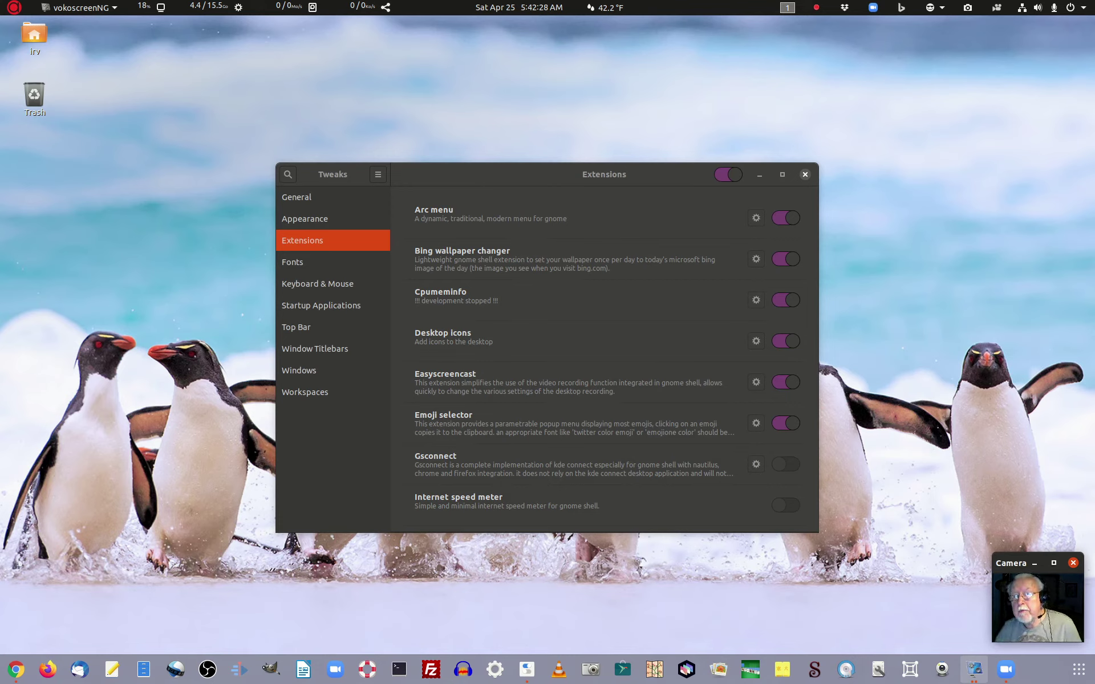
# Browse the emoji selector's nature, food, travel and sports categories, dismiss it, and move the Tweaks window slightly lower.
pyautogui.click(944, 7)
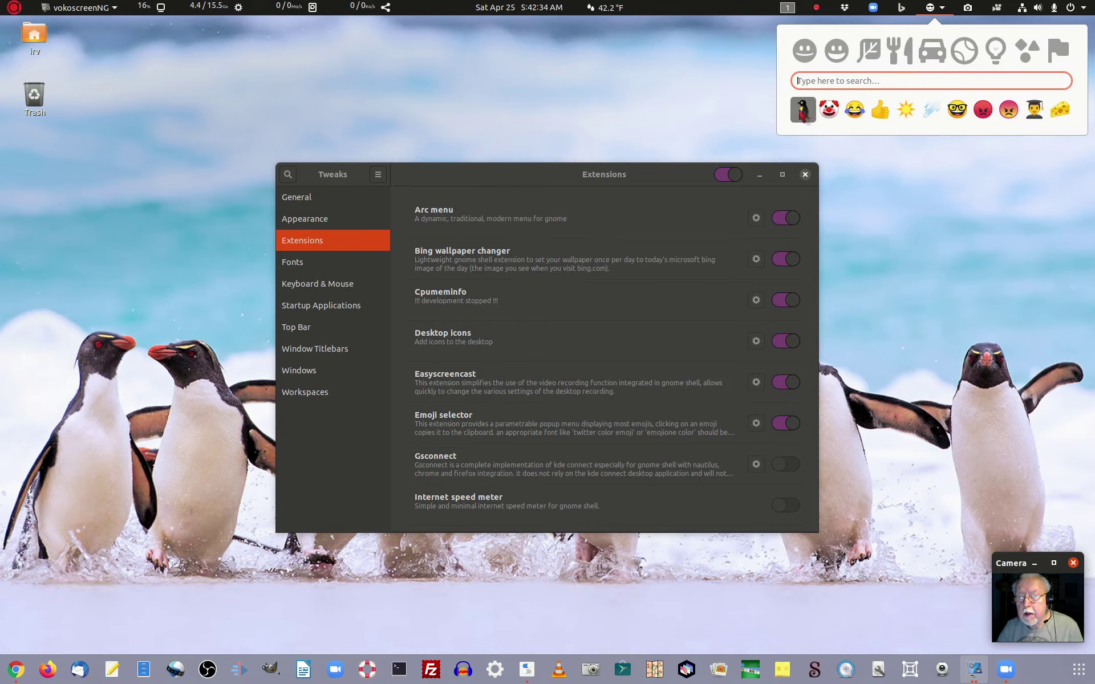
pyautogui.click(869, 55)
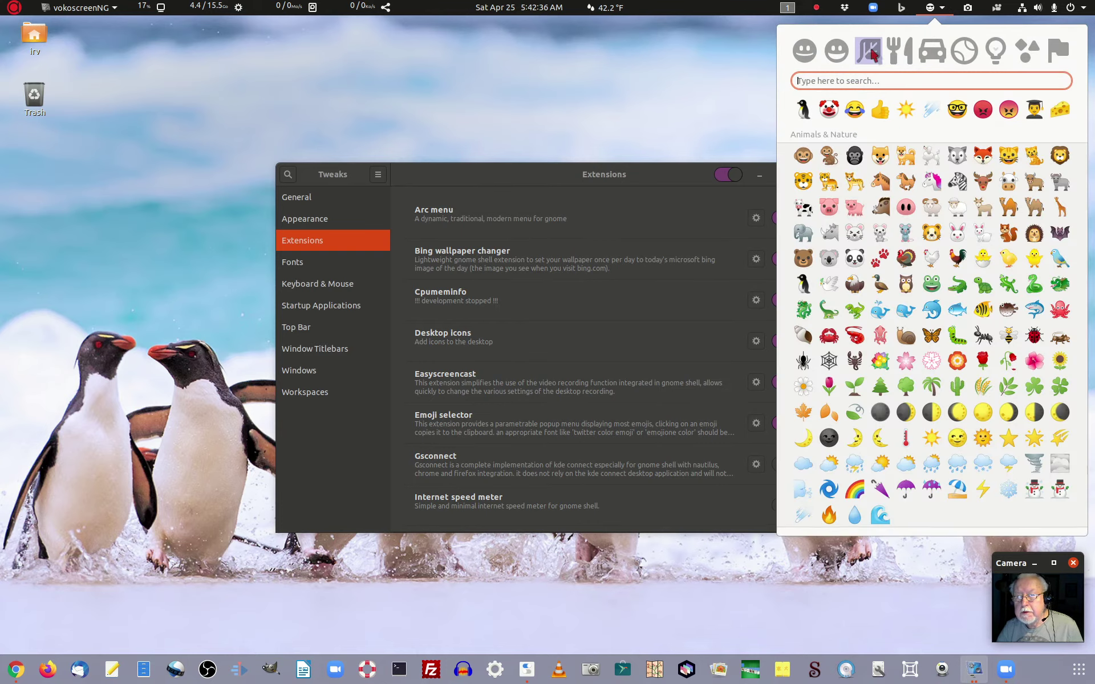
pyautogui.click(898, 52)
pyautogui.click(932, 53)
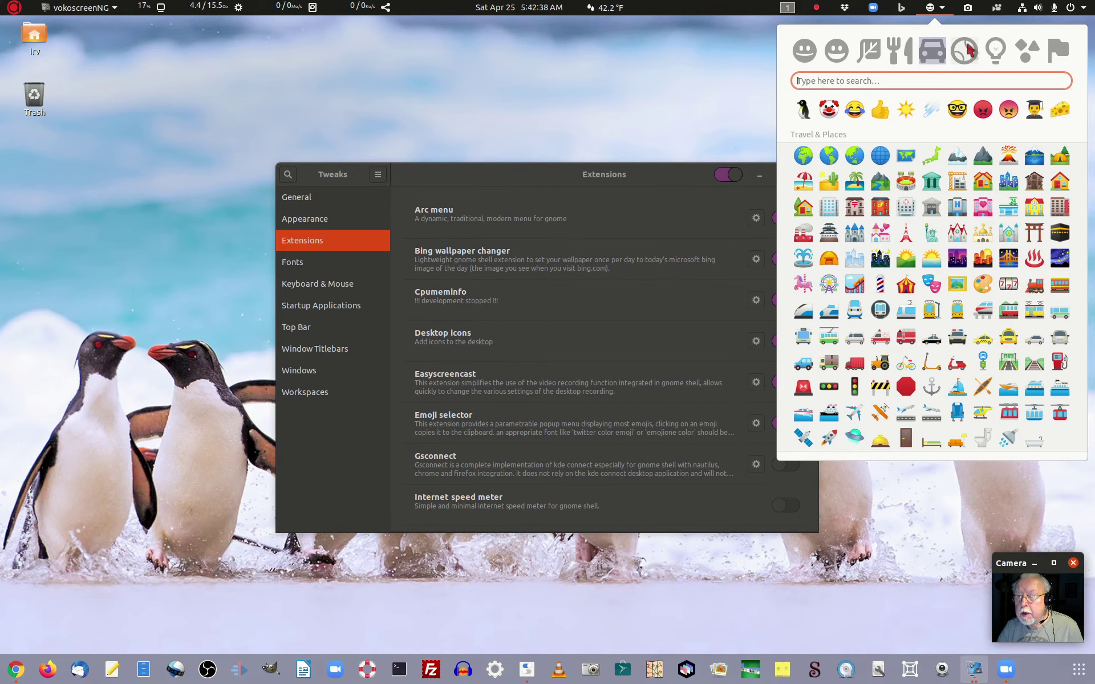
pyautogui.click(961, 59)
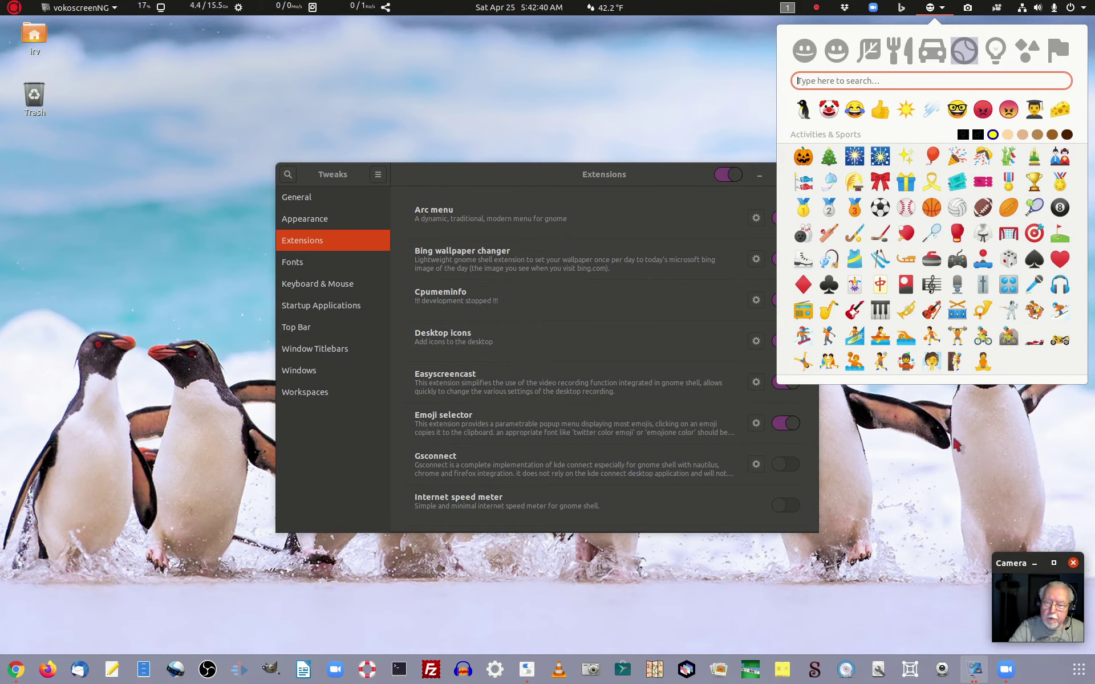
pyautogui.click(910, 461)
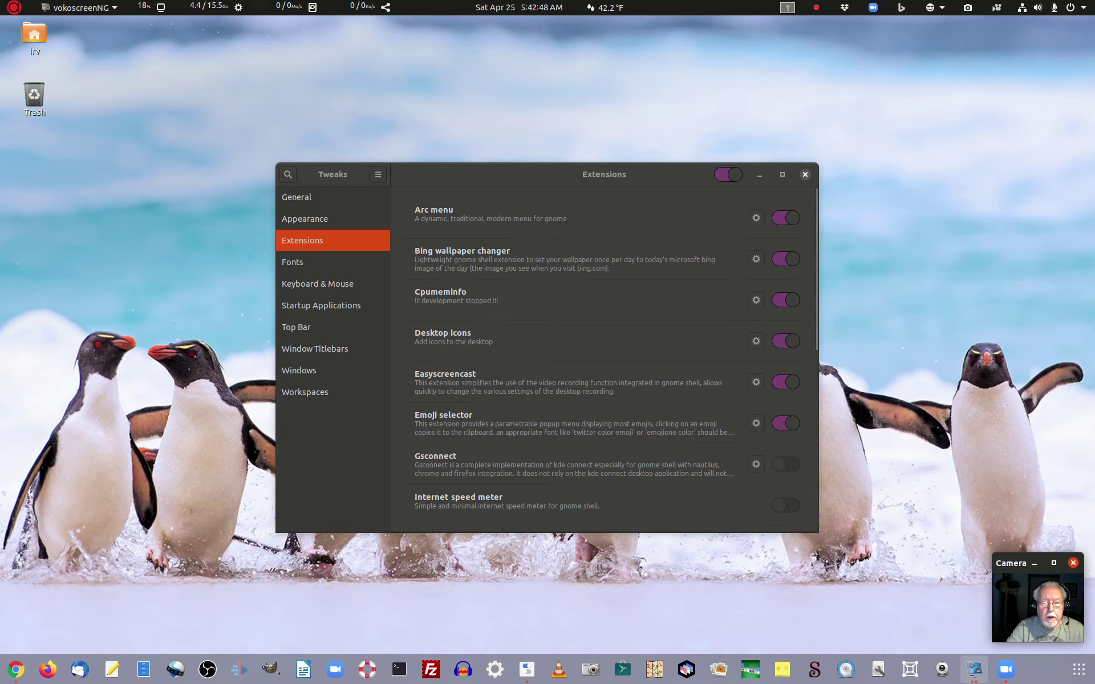
pyautogui.moveTo(513, 174)
pyautogui.mouseDown()
pyautogui.moveTo(553, 170)
pyautogui.moveTo(507, 193)
pyautogui.mouseUp()
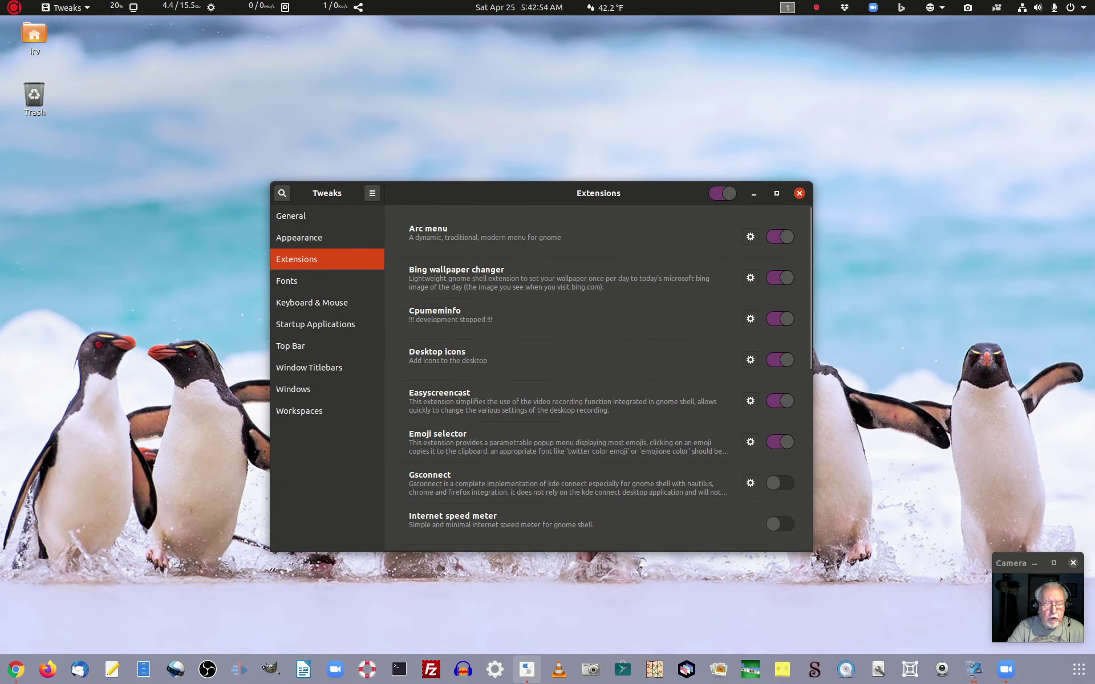
# Switch to Chrome, search for "gnome extensions" in a new tab, and browse the extension list on the GNOME Shell Extensions site.
pyautogui.click(16, 668)
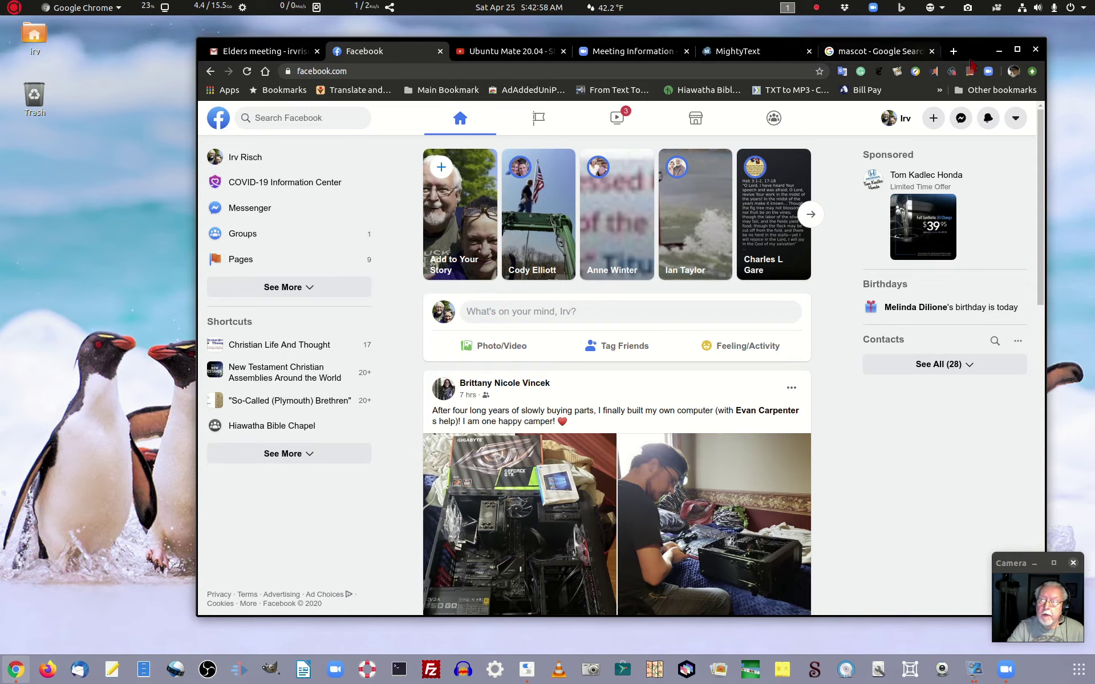
pyautogui.click(953, 51)
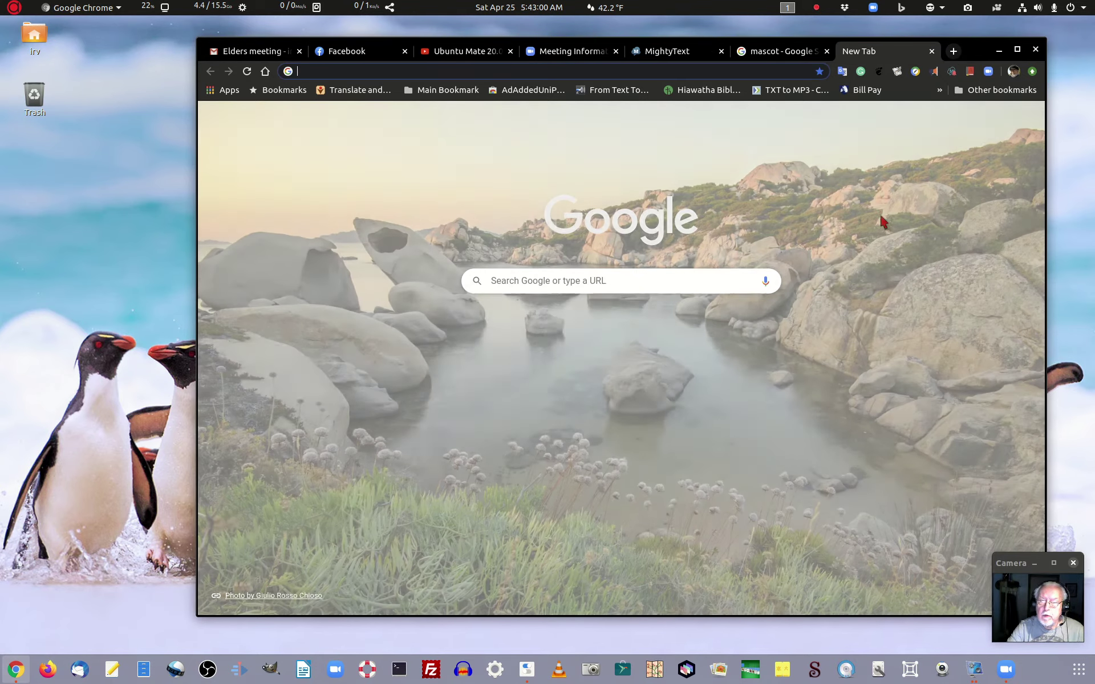
pyautogui.write('gnome extensions')
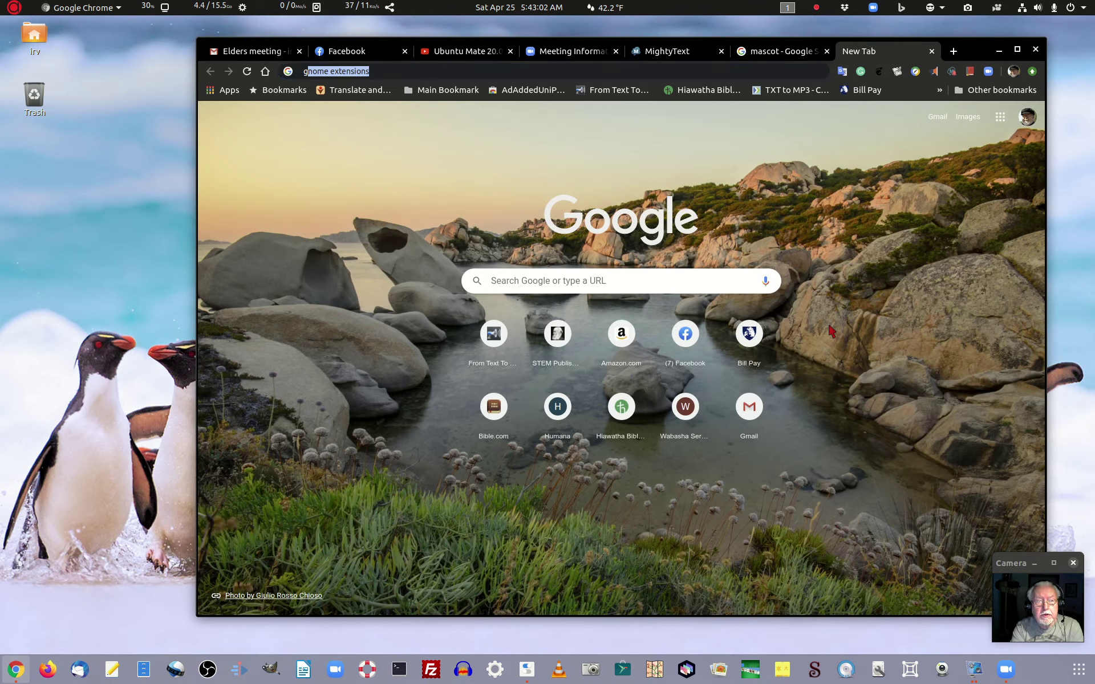
pyautogui.press('Return')
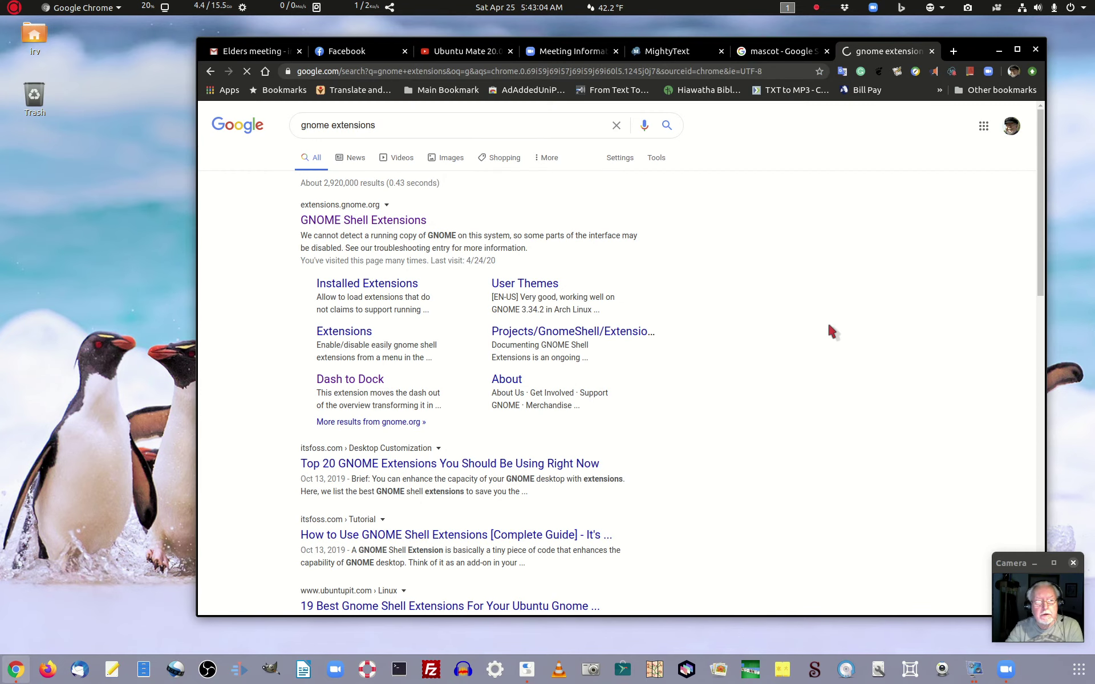
pyautogui.click(360, 221)
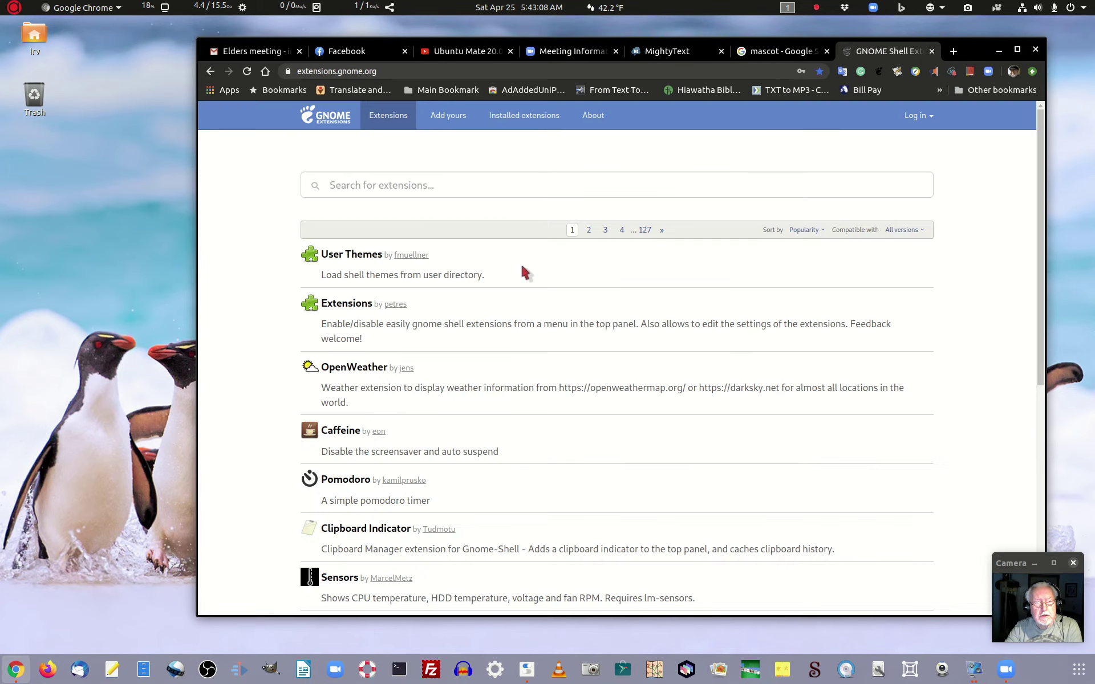
pyautogui.scroll(-3, 436, 353)
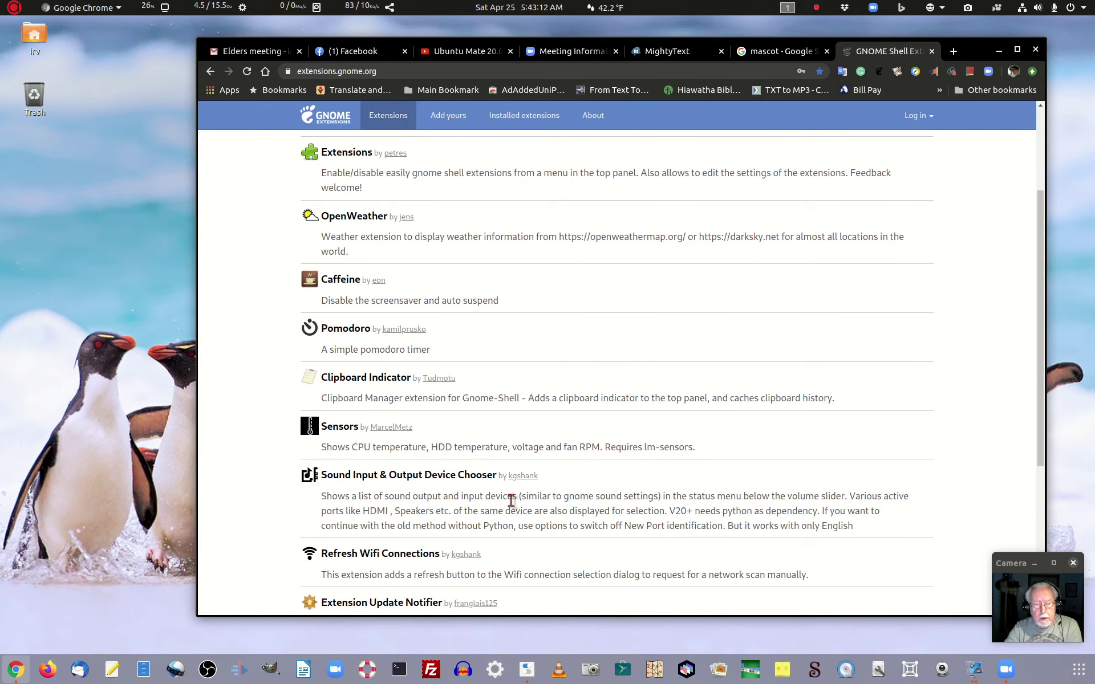
# Close Tweaks after a look at its extensions, open Caffeine's page on the GNOME Extensions site, and install the extension.
pyautogui.click(527, 669)
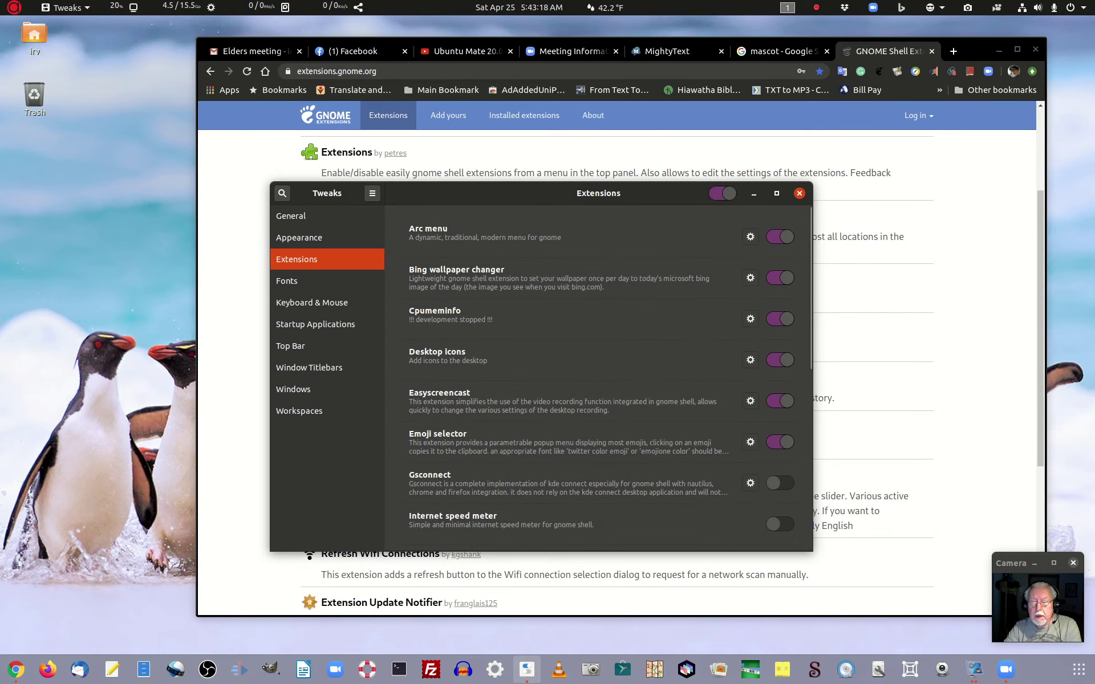
pyautogui.click(799, 193)
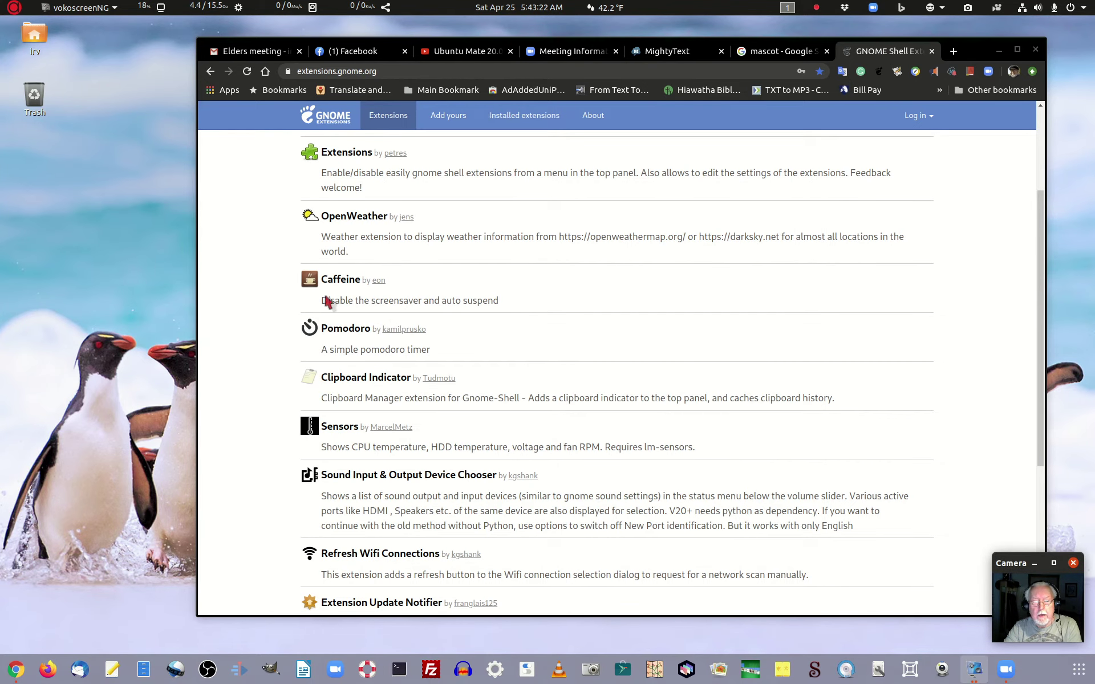
pyautogui.click(340, 281)
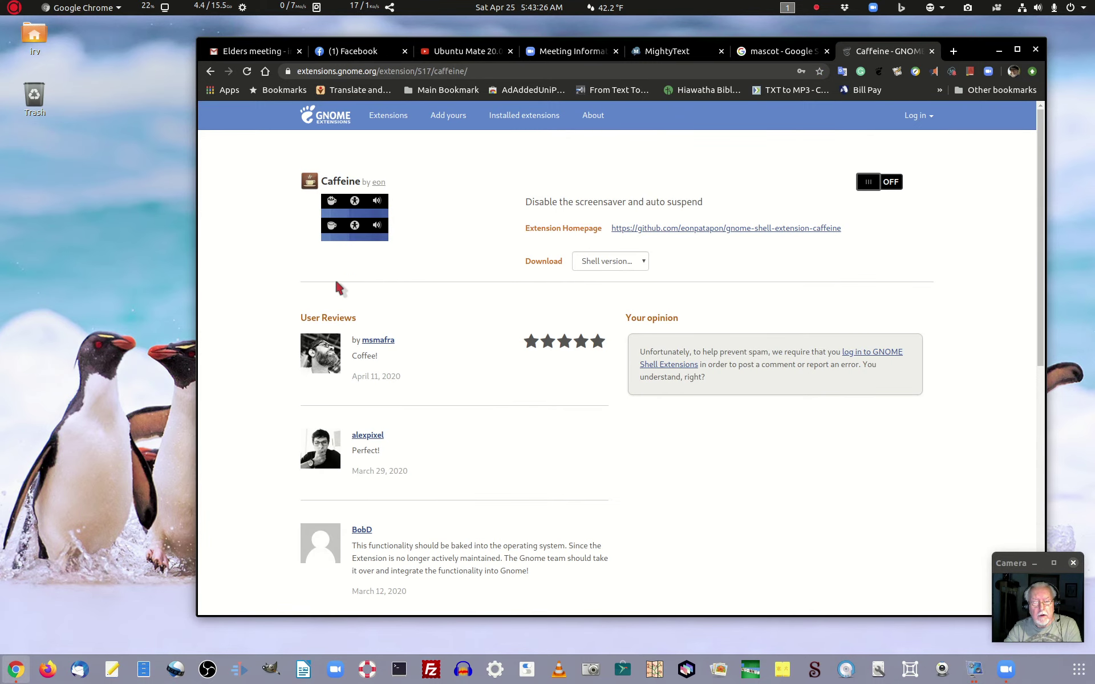
pyautogui.click(895, 182)
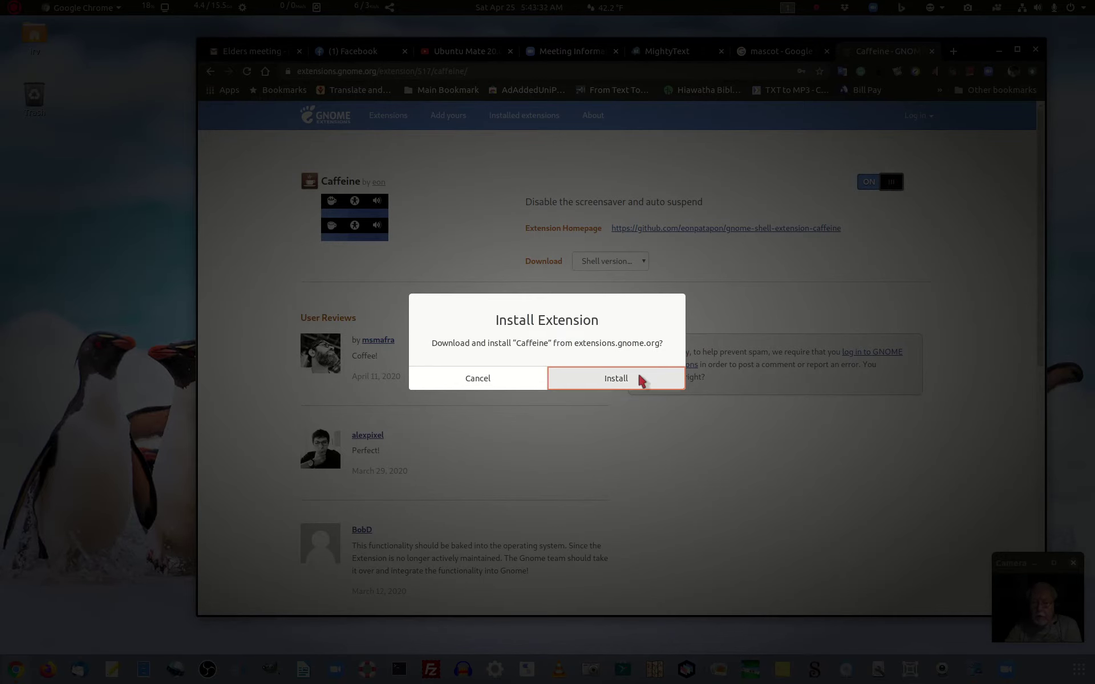
pyautogui.click(637, 380)
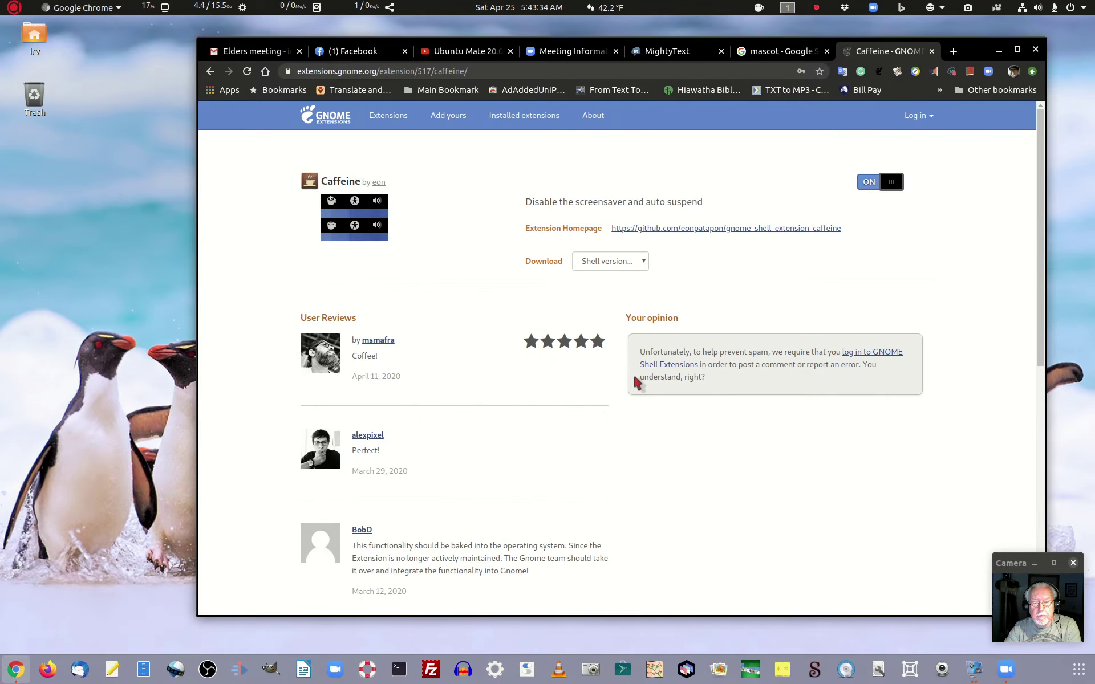
# Return to the extension list and use the Caffeine indicator to disable auto suspend and the screensaver.
pyautogui.click(211, 71)
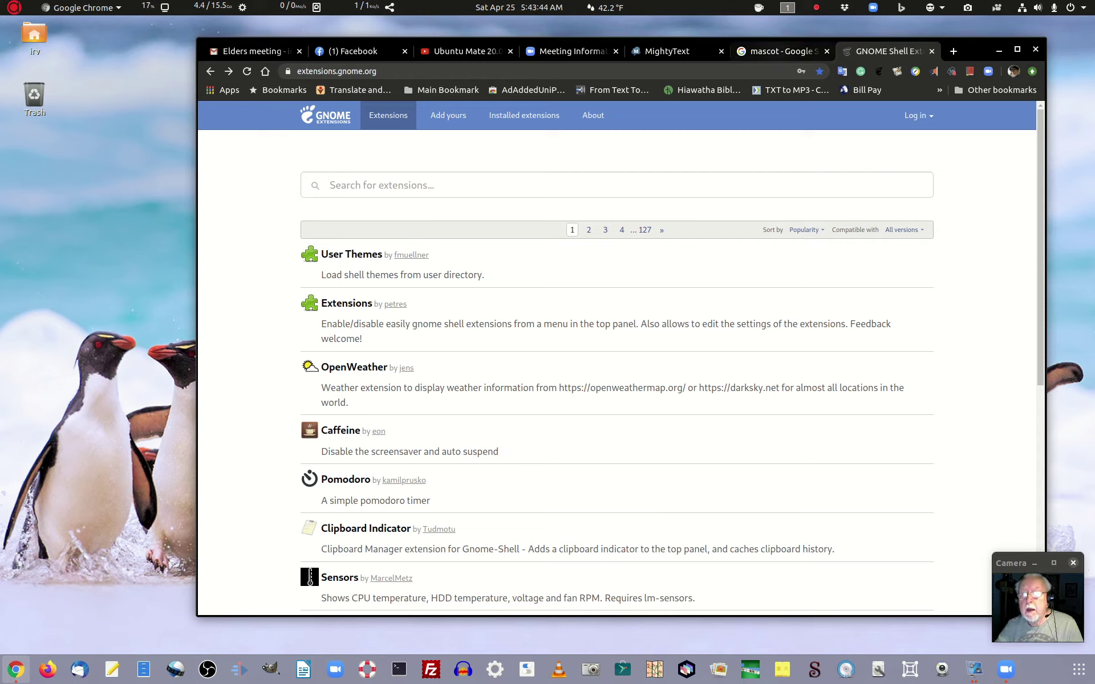
pyautogui.click(758, 8)
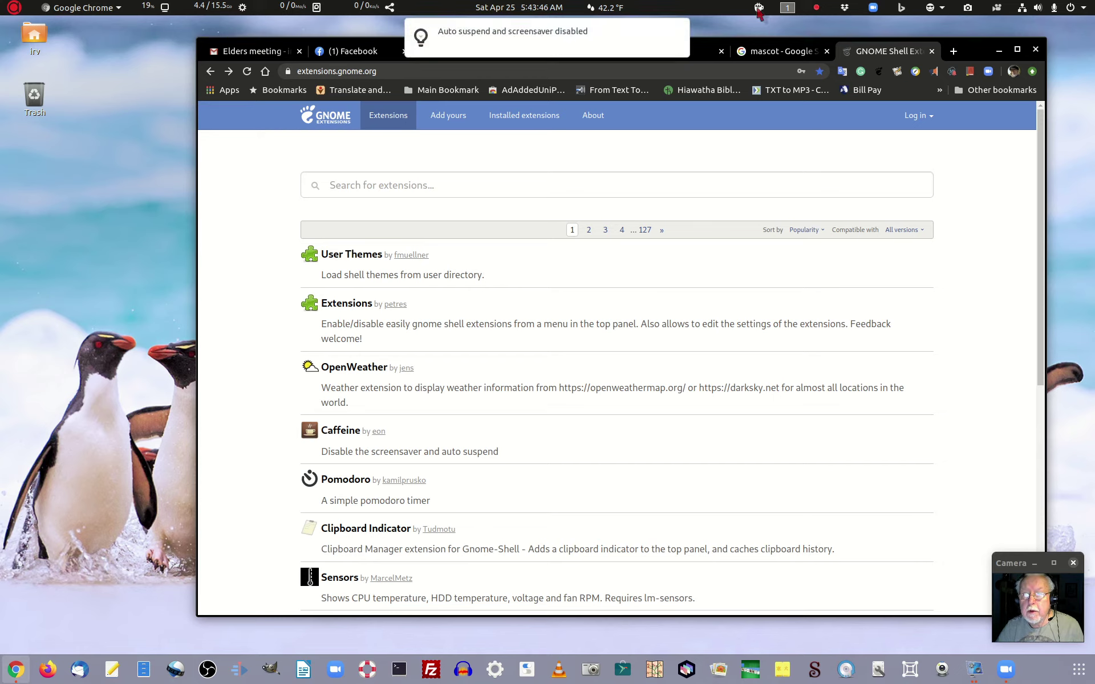
pyautogui.moveTo(521, 41)
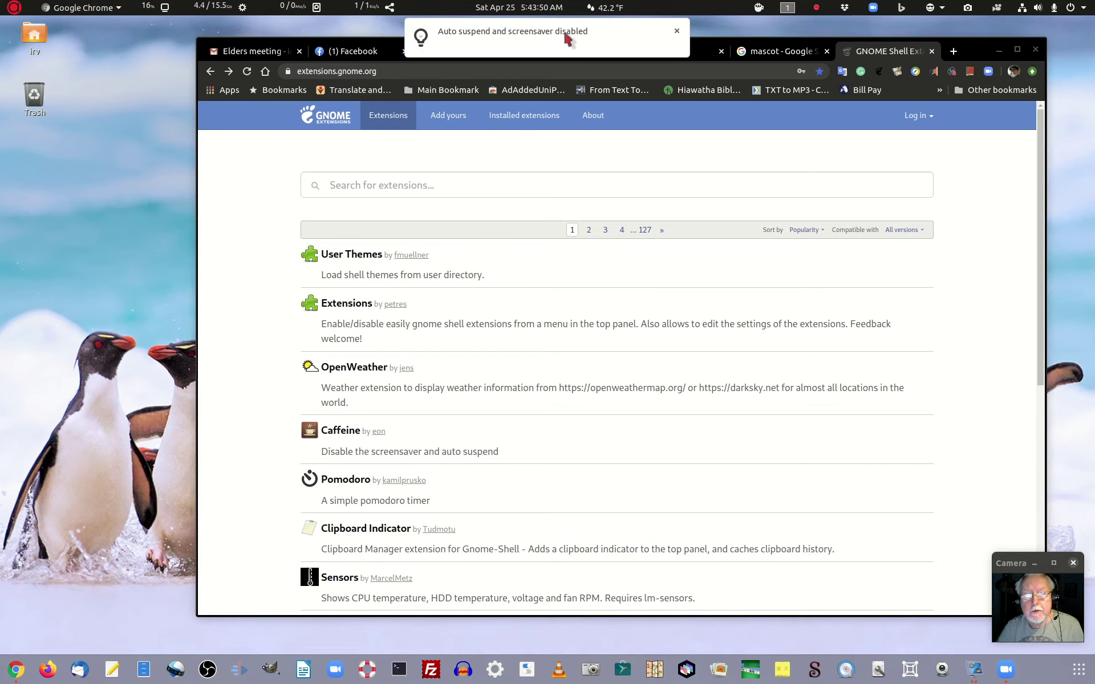
# Display the installed extensions in Tweaks and switch Caffeine off and back on.
pyautogui.click(974, 669)
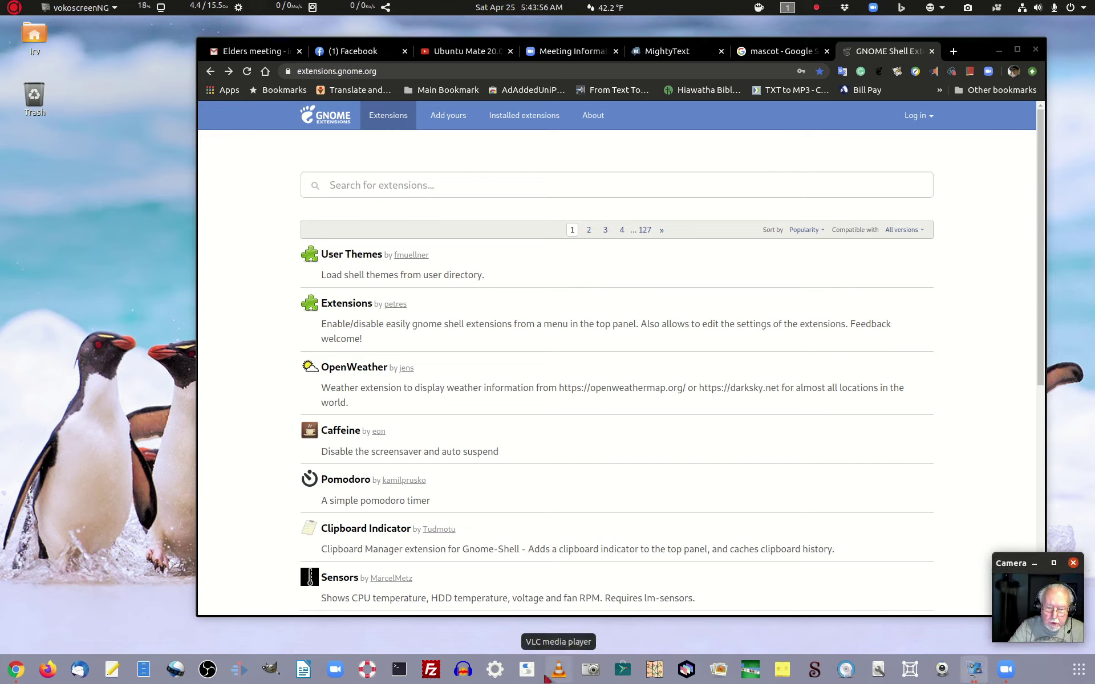
pyautogui.click(527, 669)
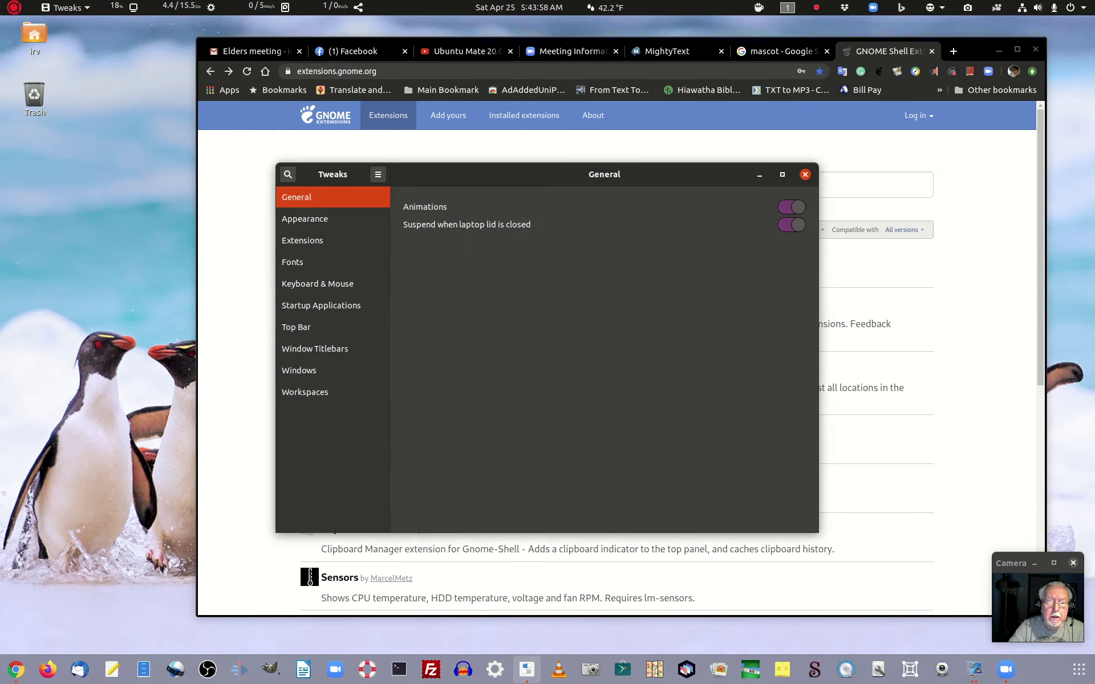
pyautogui.click(303, 240)
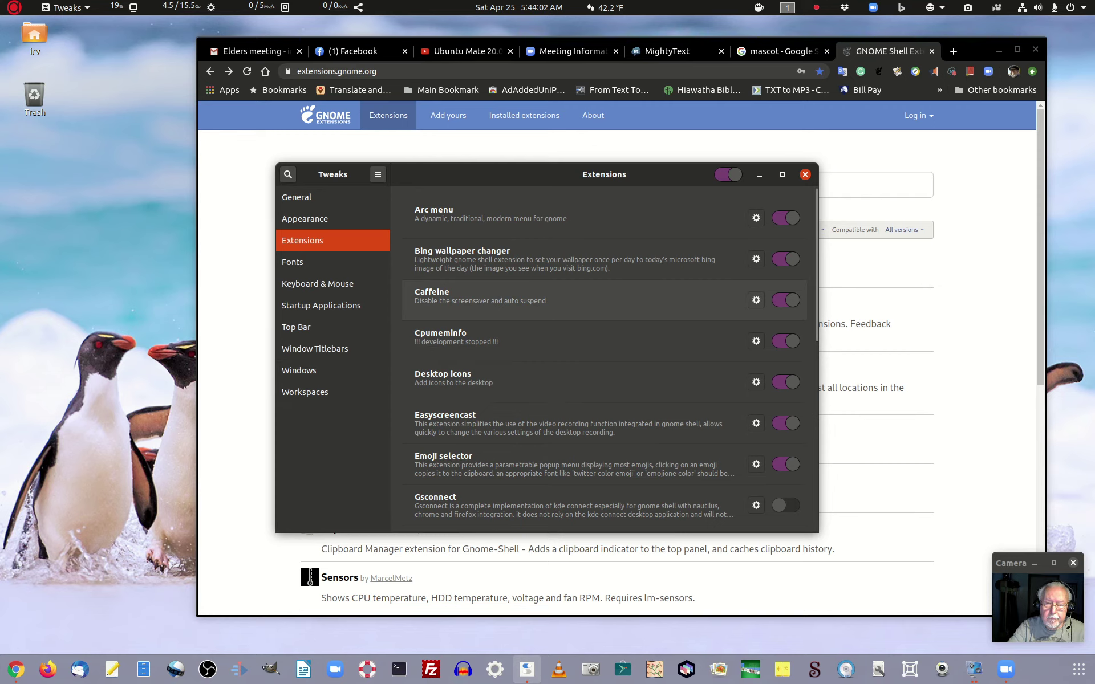
pyautogui.click(786, 300)
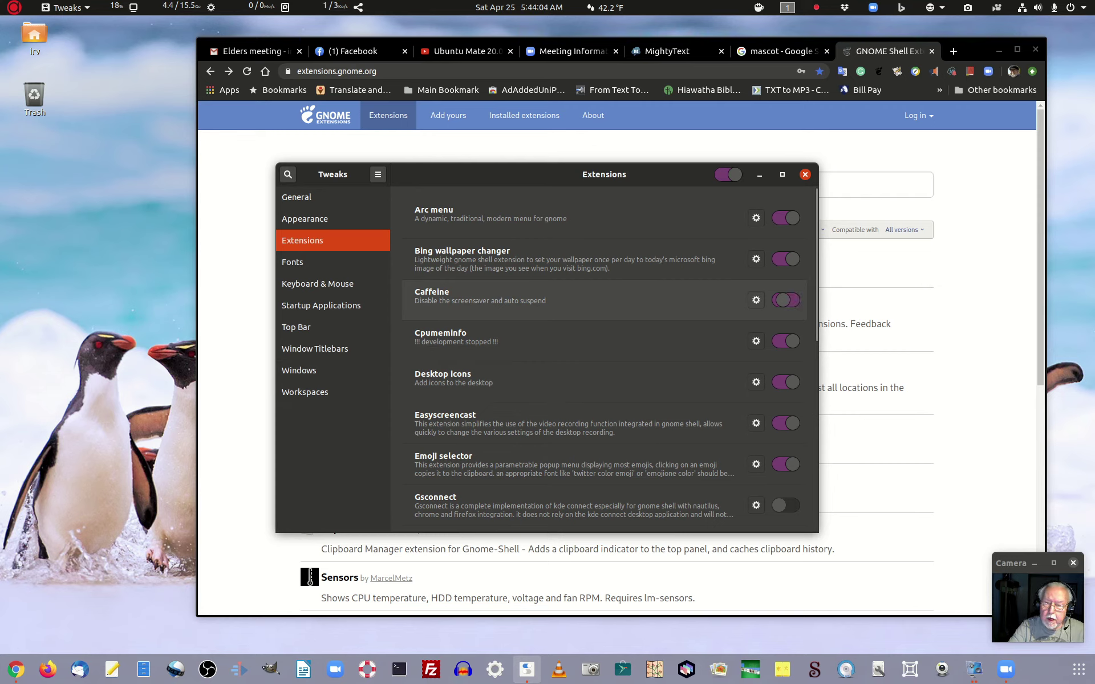
pyautogui.click(786, 299)
# Examine Caffeine's preferences, close them, look through the installed extensions, and close Tweaks.
pyautogui.click(755, 299)
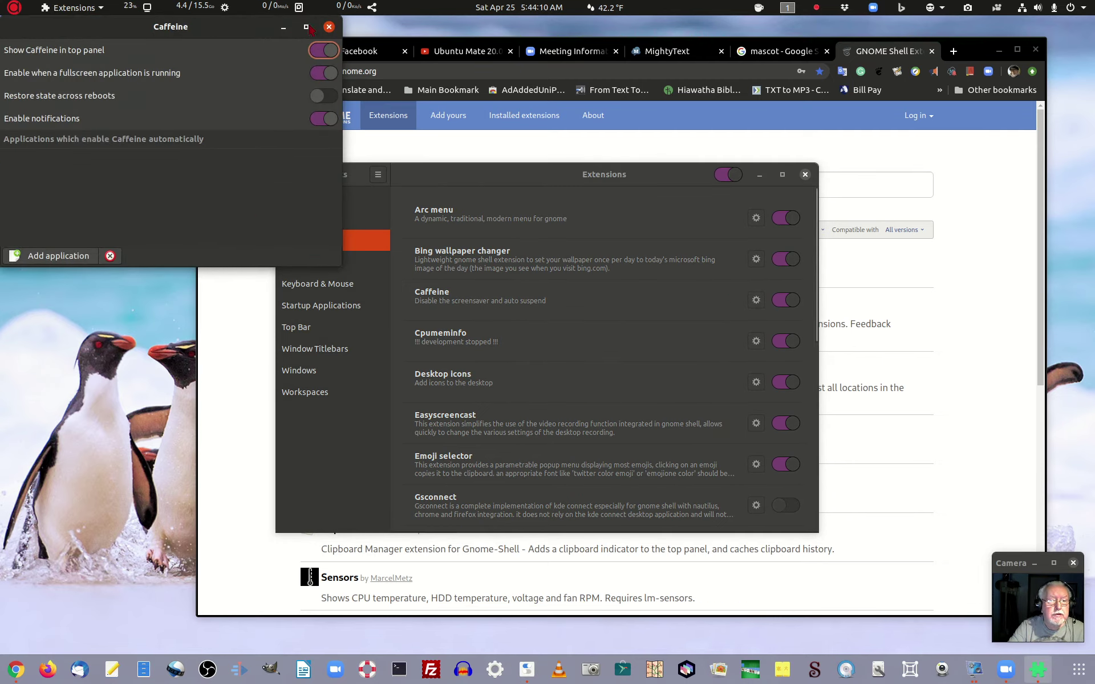
pyautogui.click(329, 27)
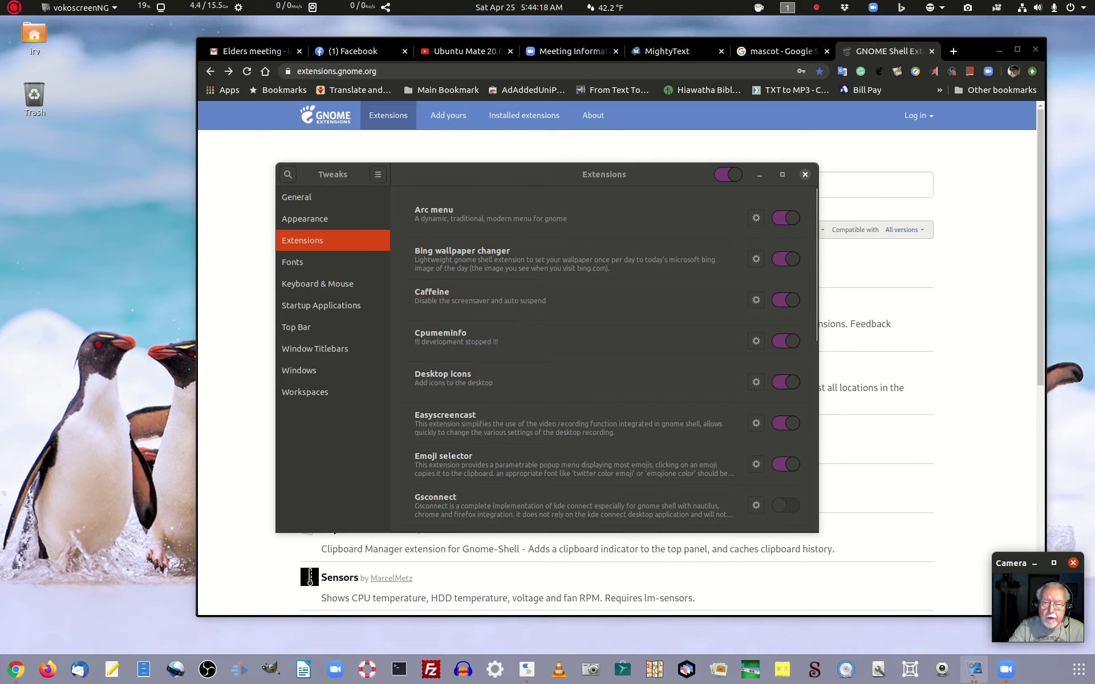
pyautogui.scroll(-3, 605, 359)
pyautogui.scroll(3, 604, 359)
pyautogui.click(805, 174)
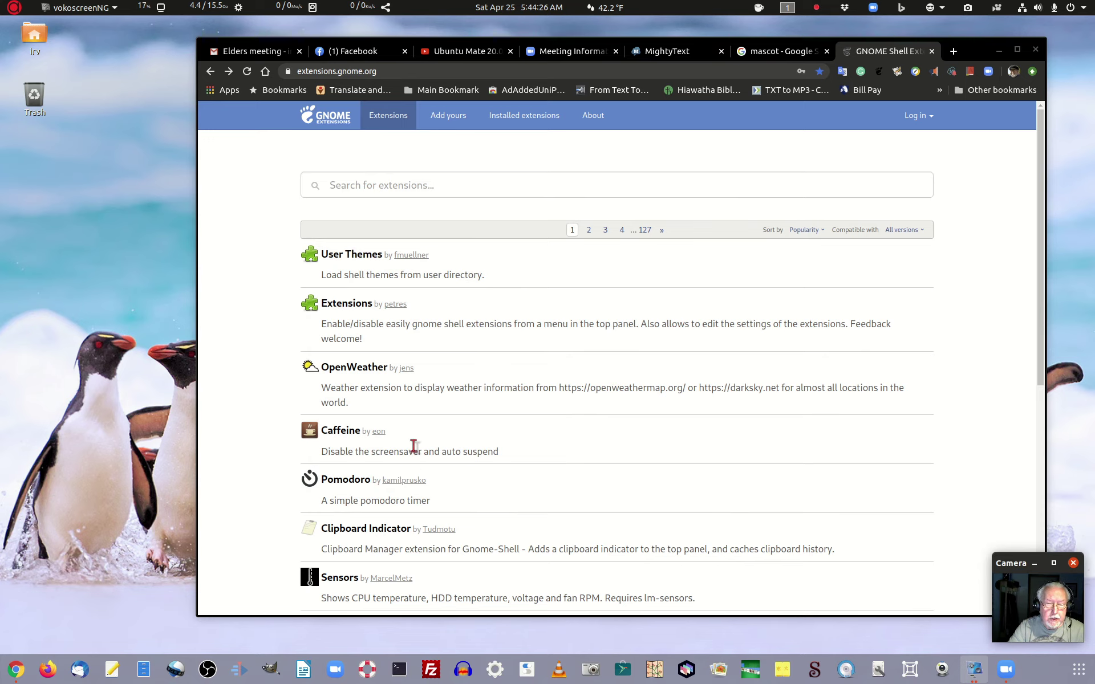
# Disable and uninstall Caffeine from its extension page, return to the extension list, and minimize Chrome.
pyautogui.click(342, 432)
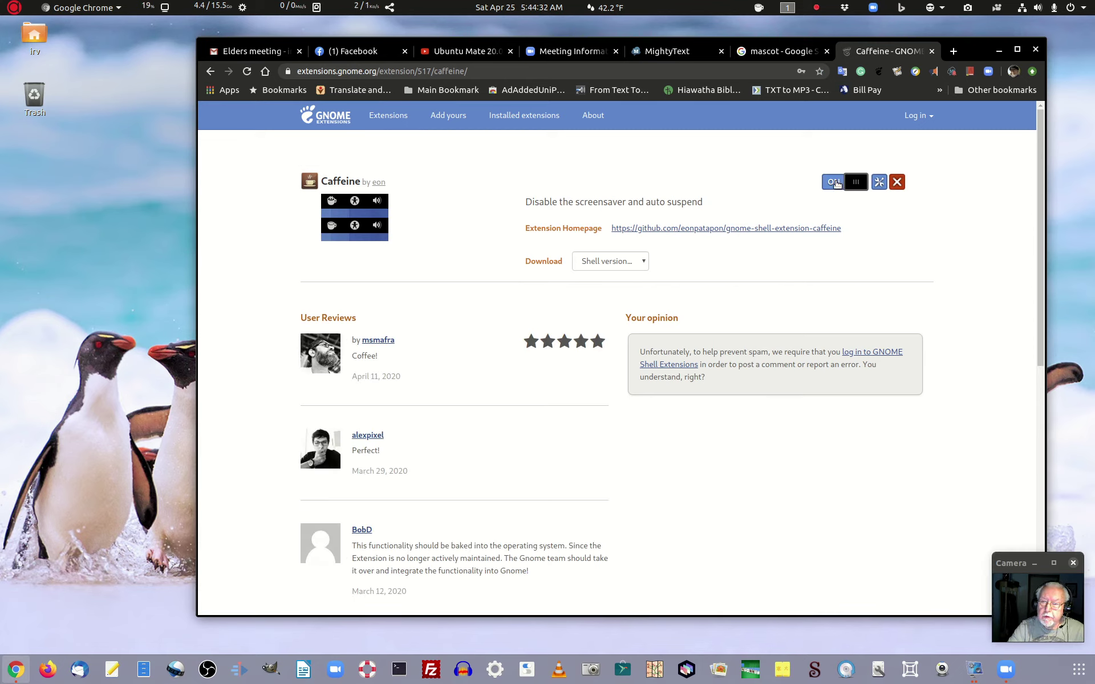
pyautogui.click(836, 183)
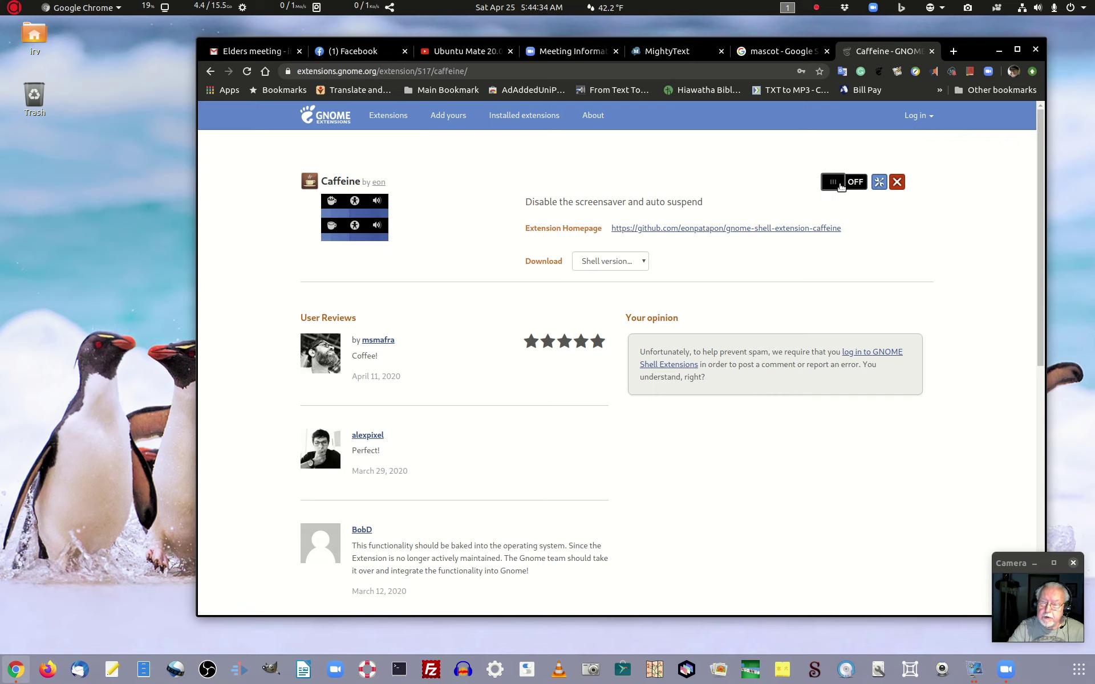
pyautogui.click(897, 183)
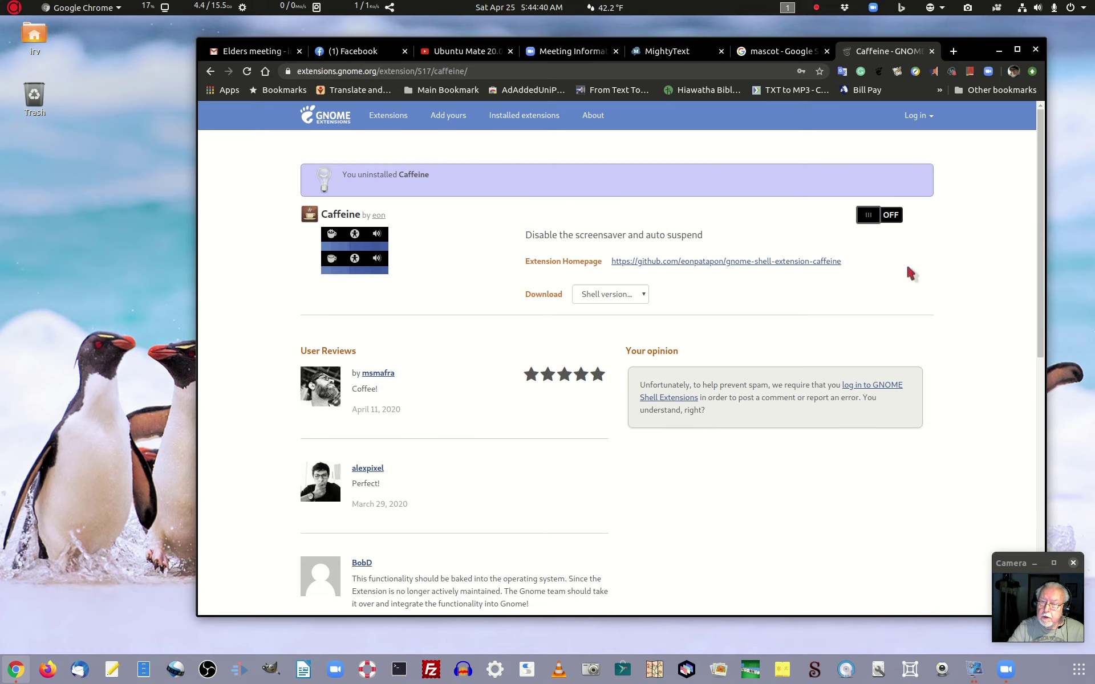
pyautogui.click(209, 71)
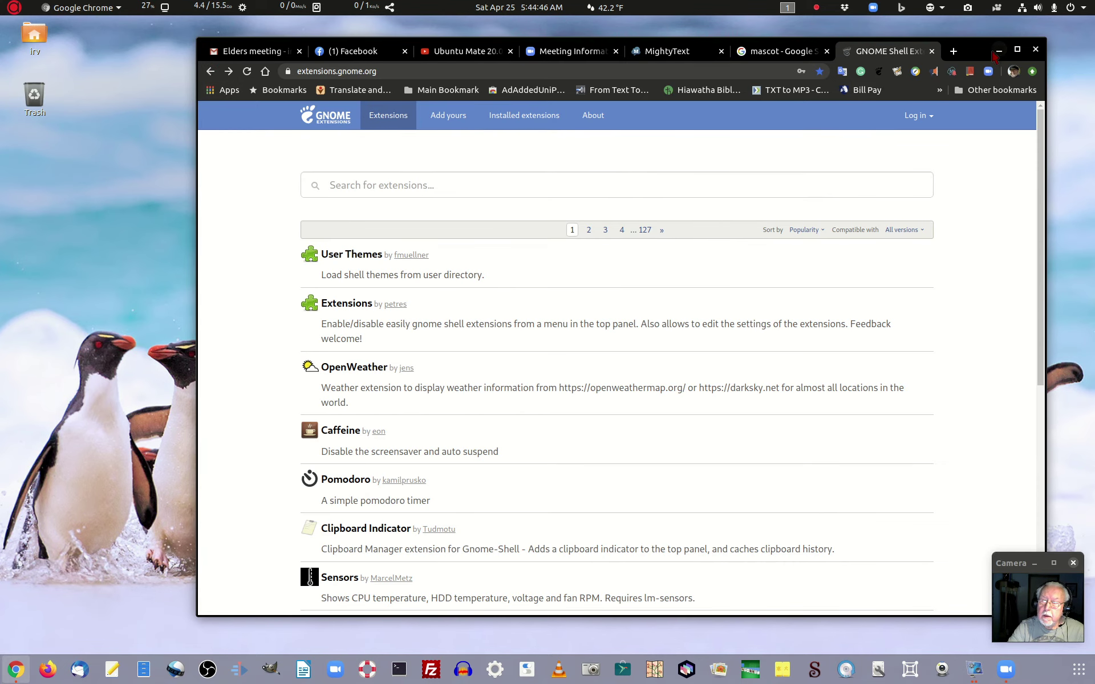
pyautogui.click(998, 52)
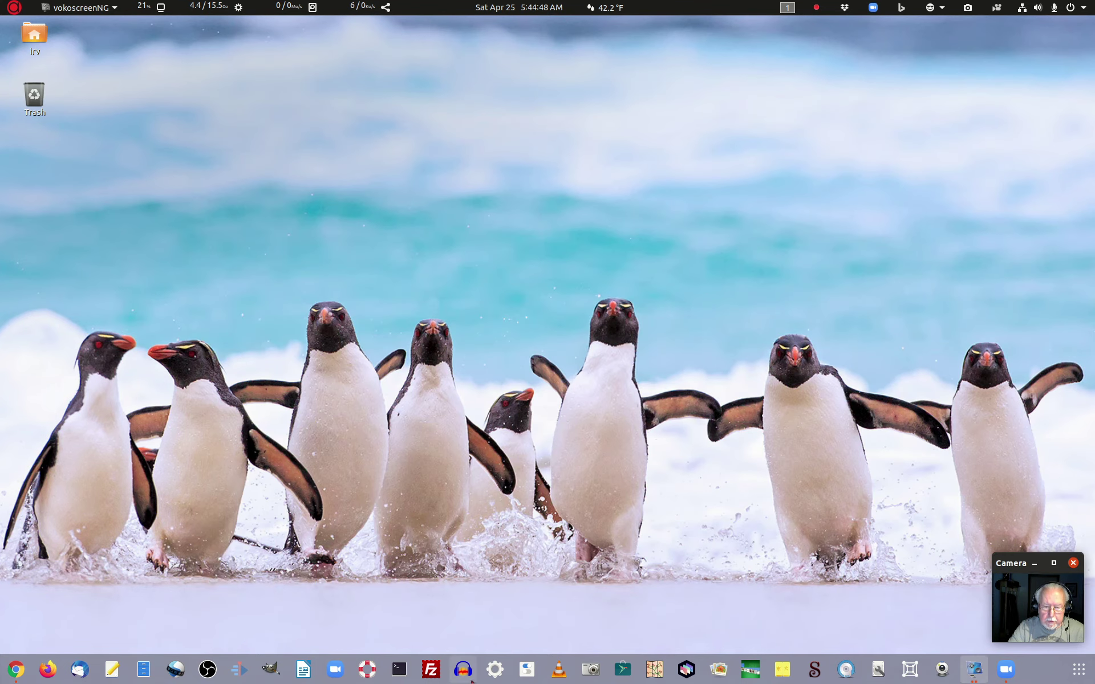
# Review the installed extensions in Tweaks again, view the screenshot indicator's capture options, and close Tweaks.
pyautogui.click(527, 671)
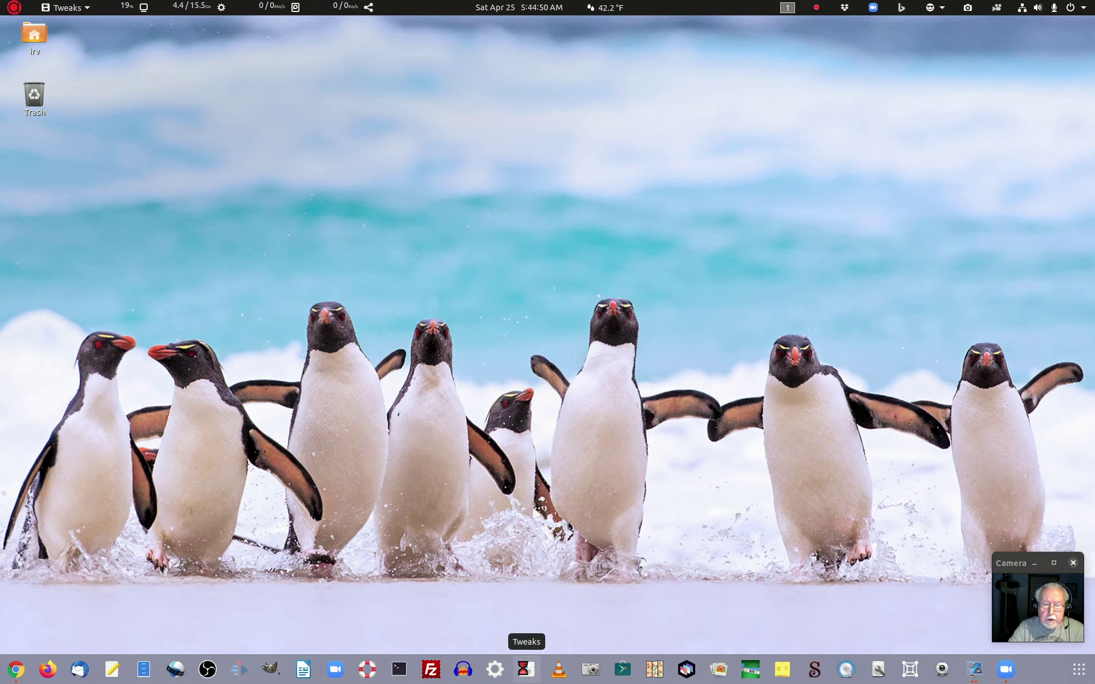
pyautogui.click(303, 240)
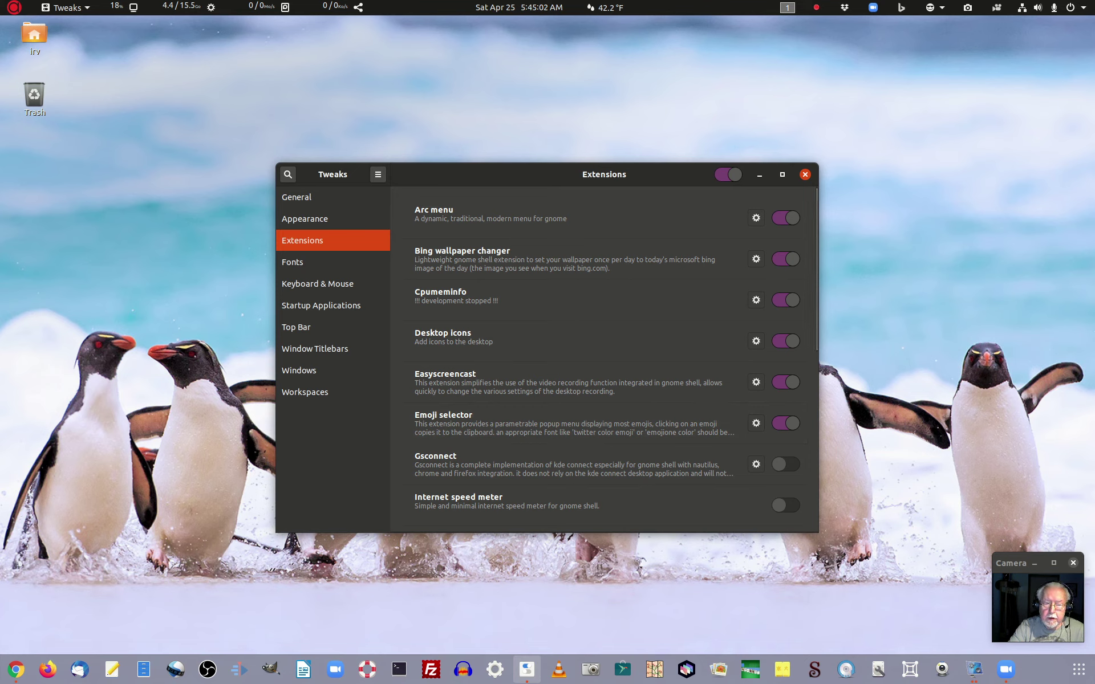
pyautogui.click(968, 10)
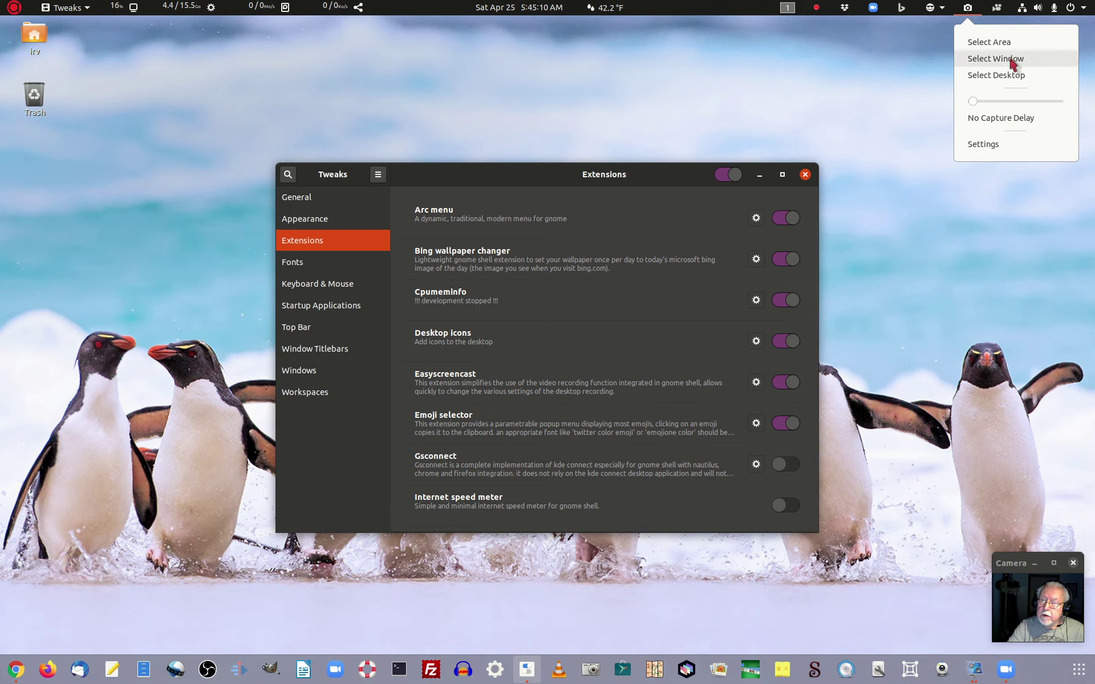
pyautogui.click(924, 117)
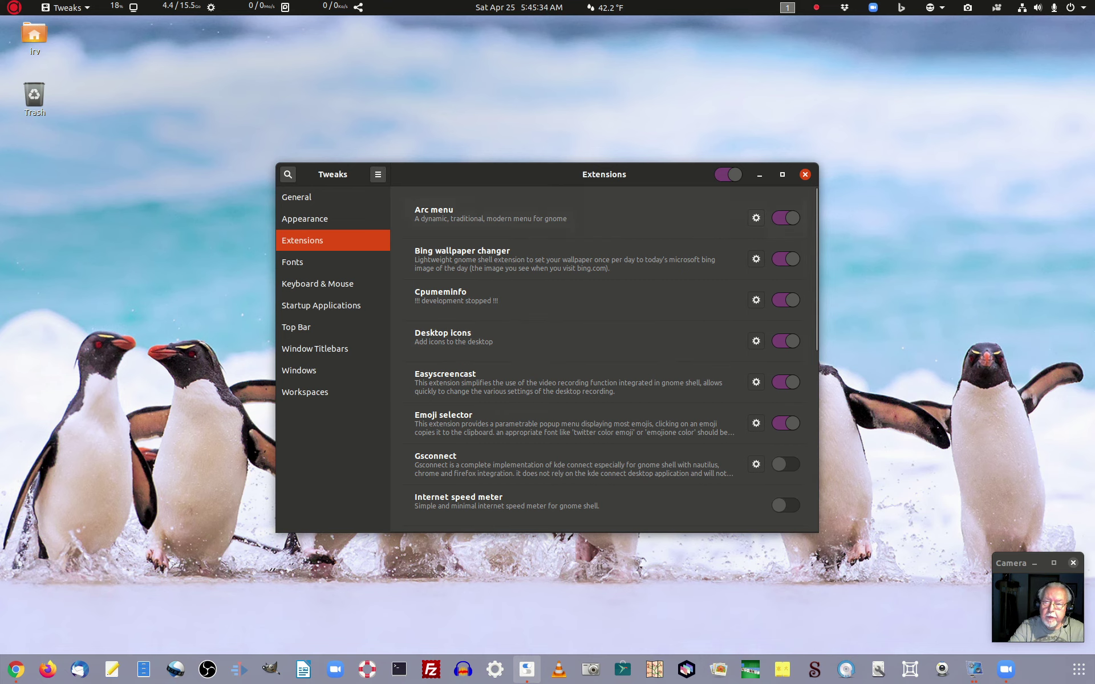
pyautogui.click(804, 175)
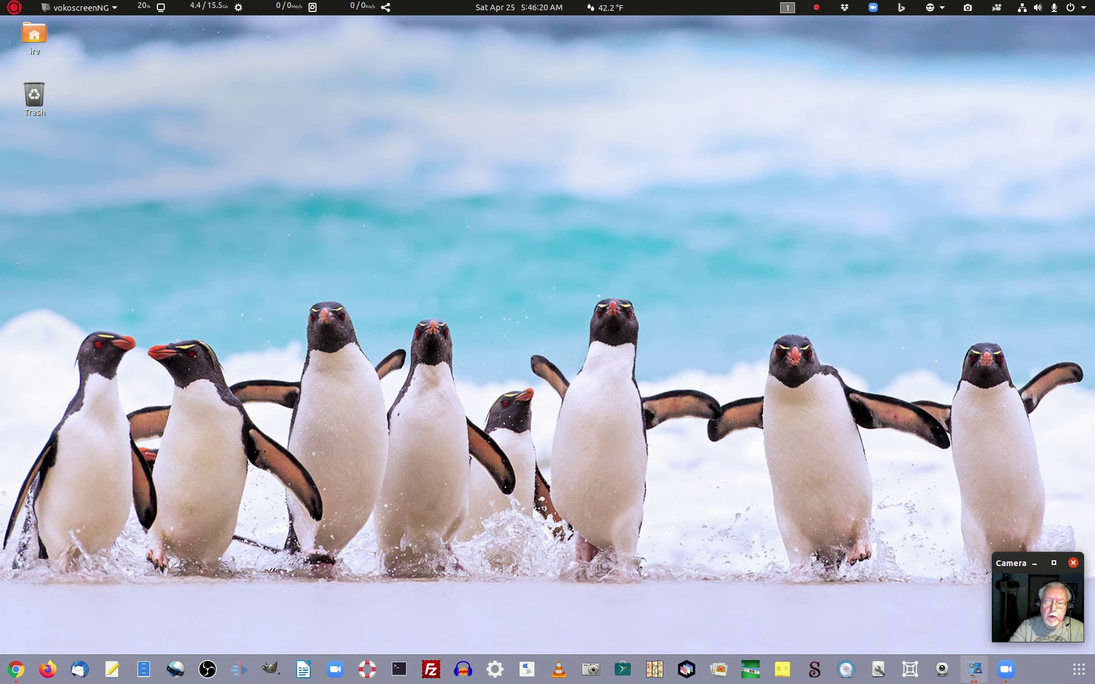
# Open the system Settings from the desktop, look through the categories beside the Power page, and close Settings.
pyautogui.rightClick(570, 213)
pyautogui.click(599, 378)
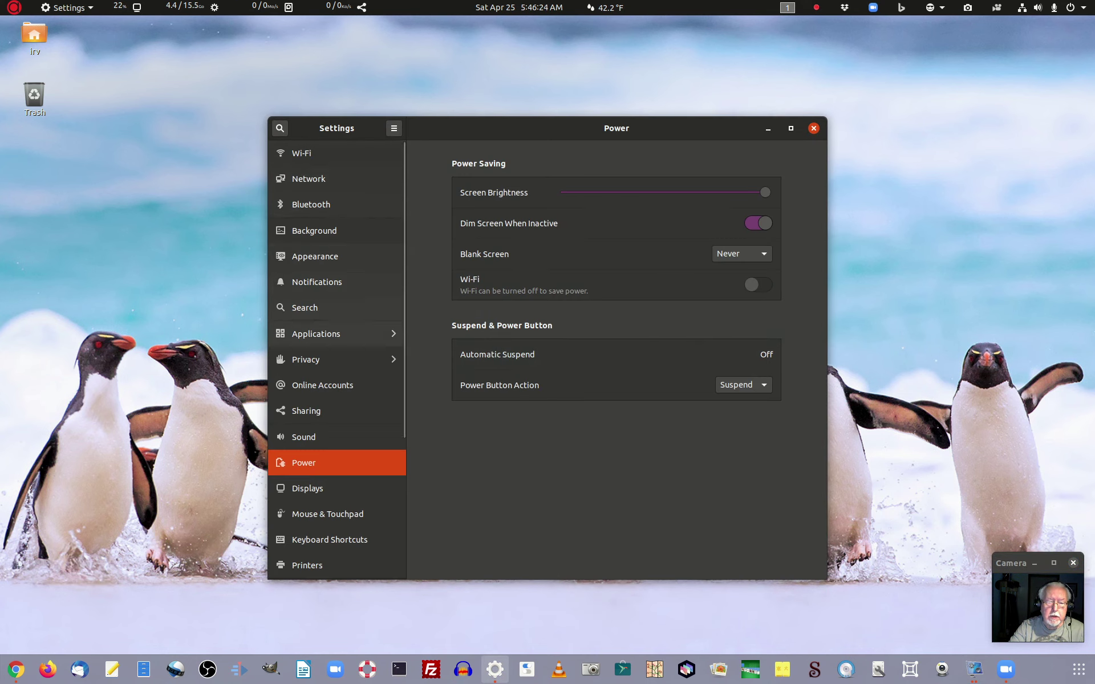
pyautogui.scroll(-5, 337, 357)
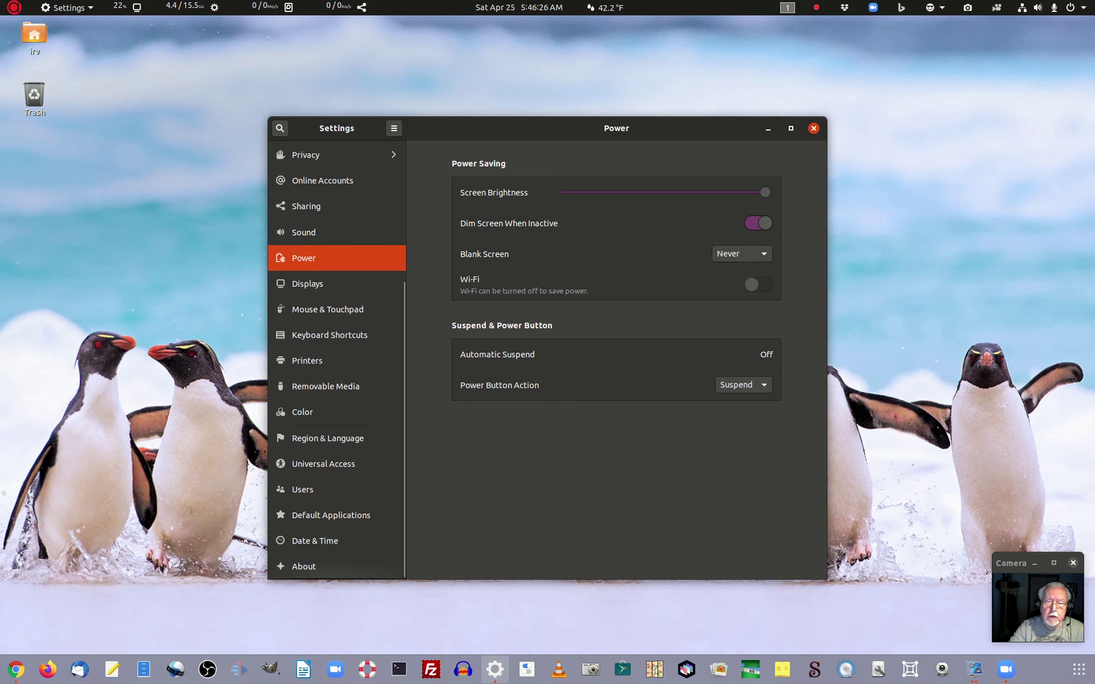
pyautogui.click(813, 128)
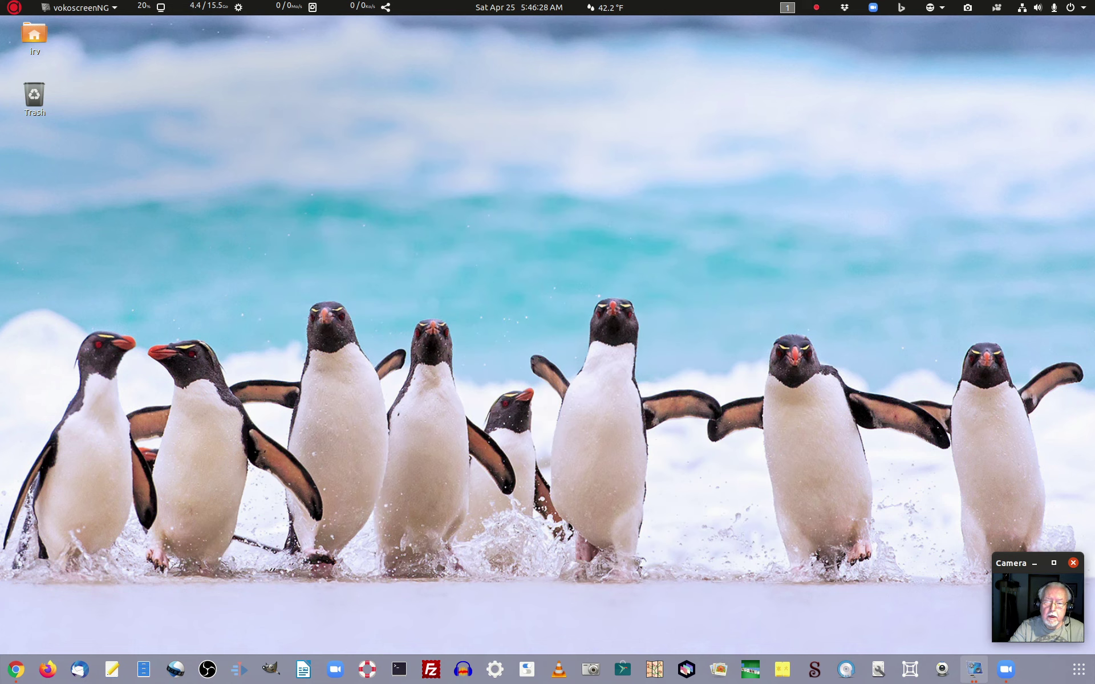
# View the Display Settings from the desktop, including orientation, resolution and scale, and close them.
pyautogui.rightClick(632, 203)
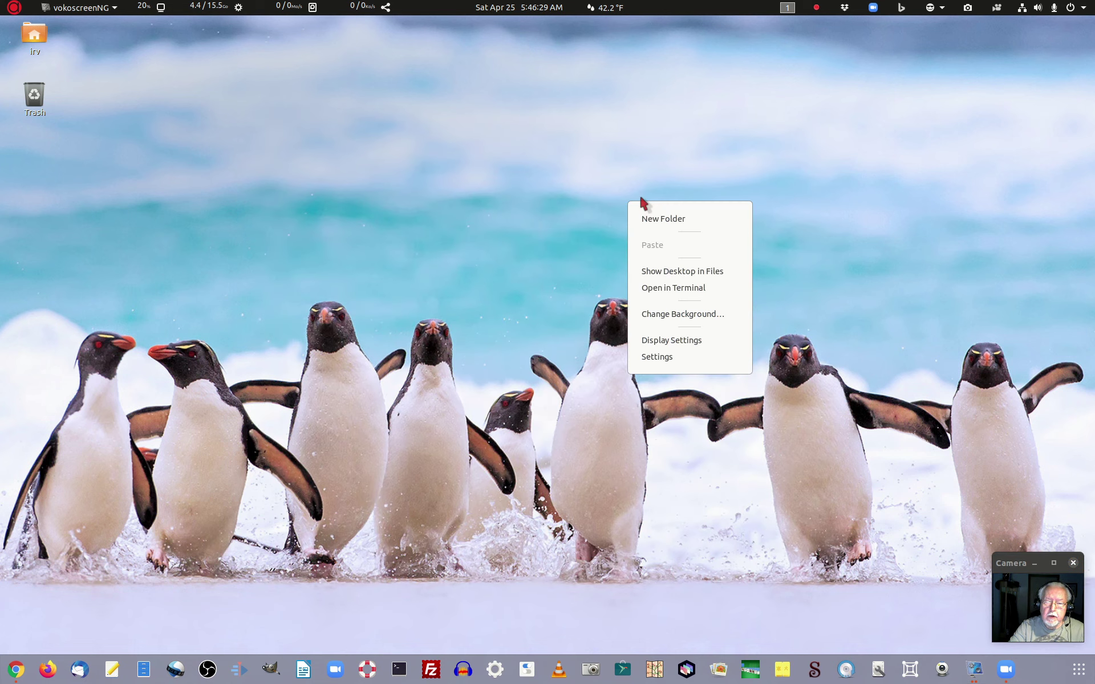
pyautogui.click(678, 342)
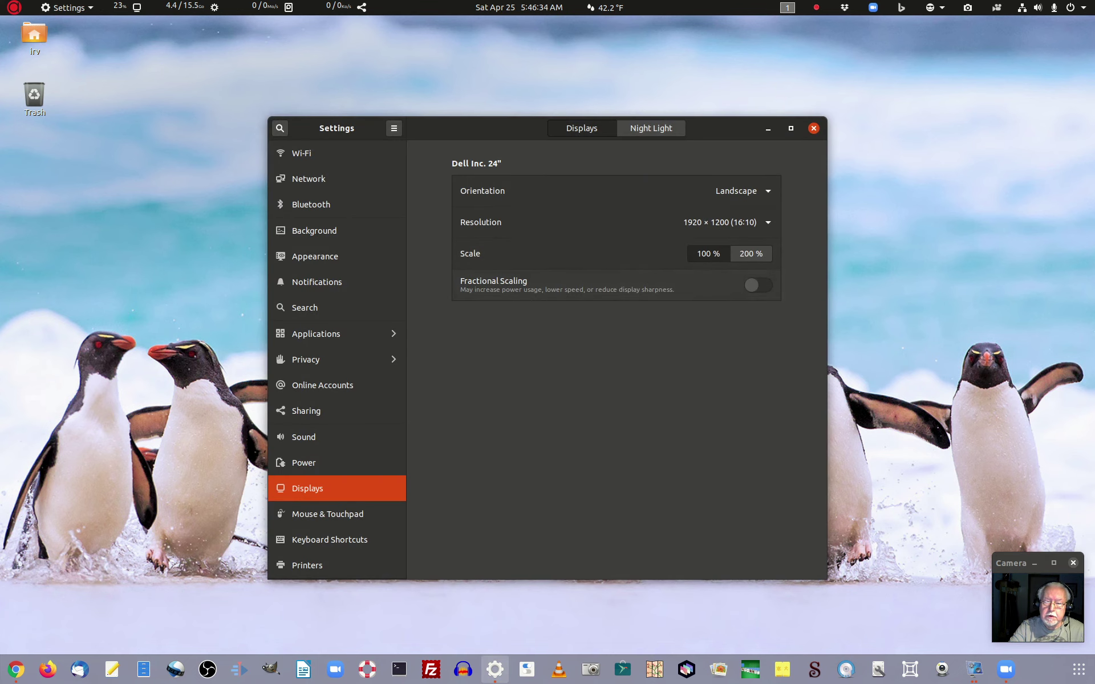
pyautogui.click(813, 127)
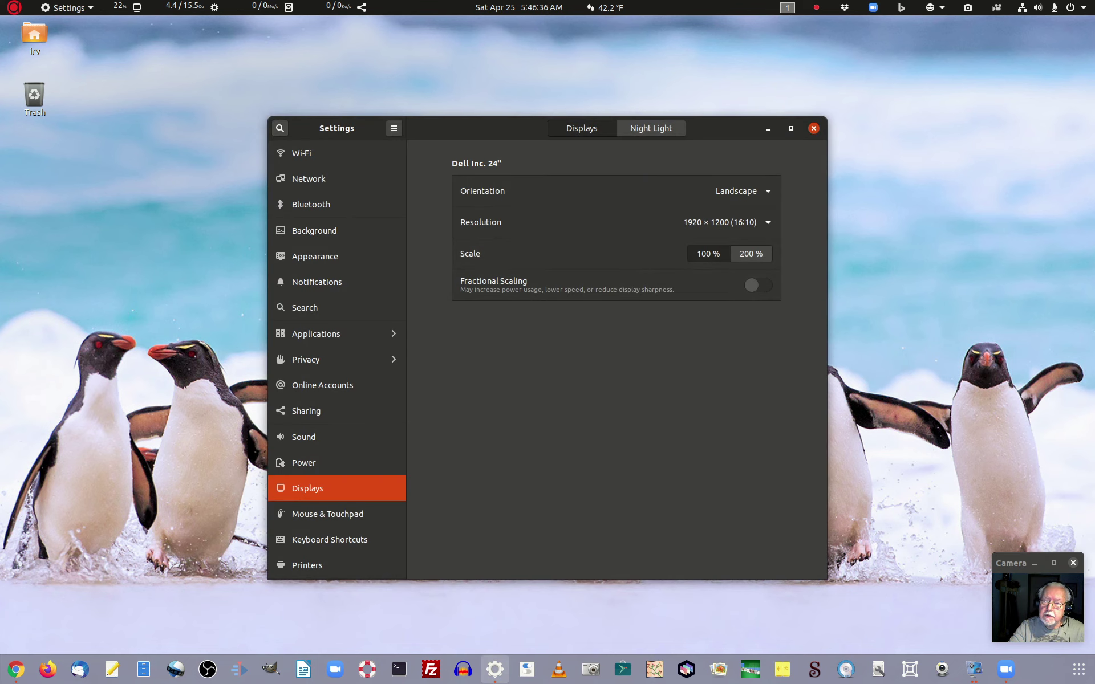
# Browse the available pictures in the desktop background settings, close them, and view the Bing wallpaper extension's options.
pyautogui.rightClick(695, 168)
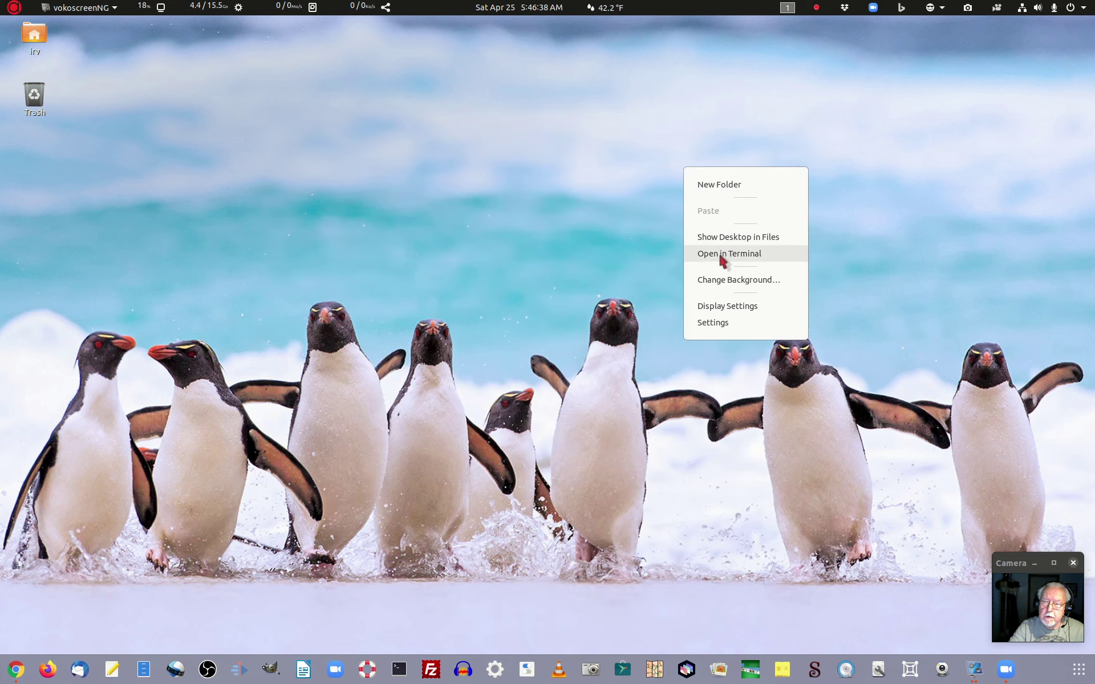
pyautogui.click(723, 280)
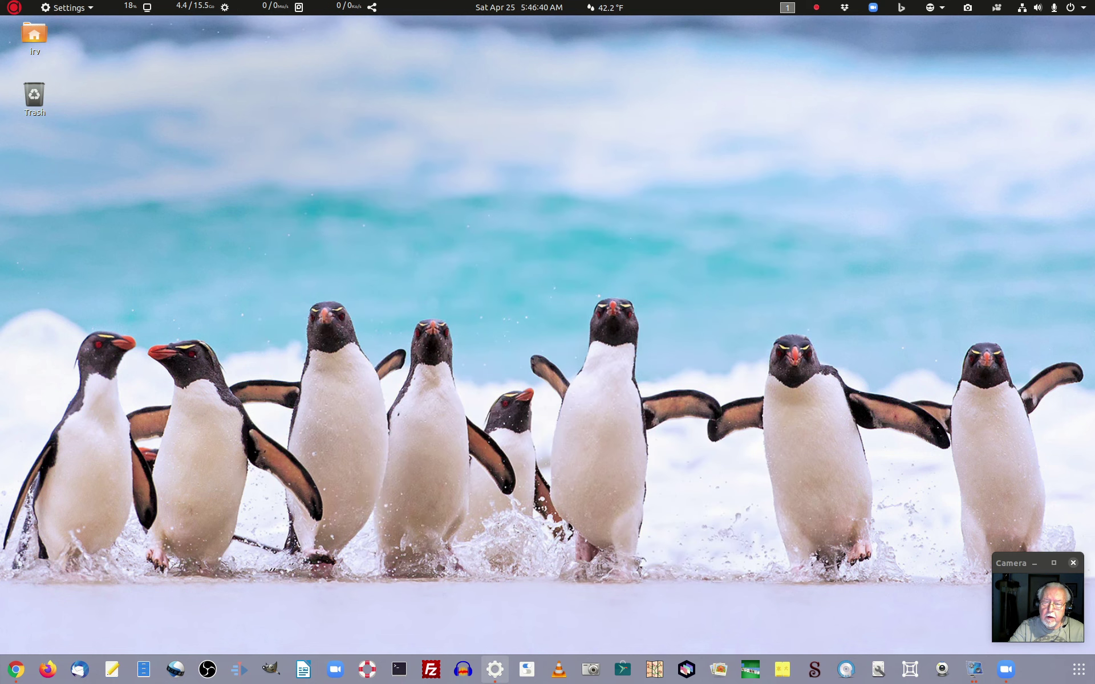
pyautogui.scroll(-3, 701, 532)
pyautogui.scroll(-3, 616, 419)
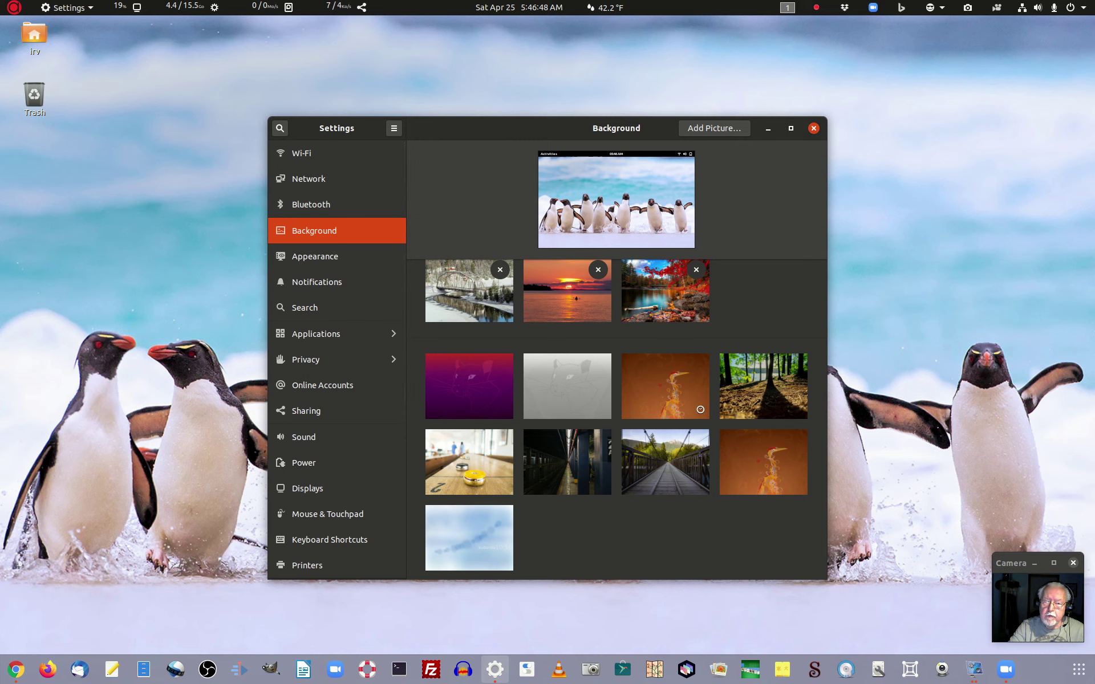
pyautogui.click(813, 127)
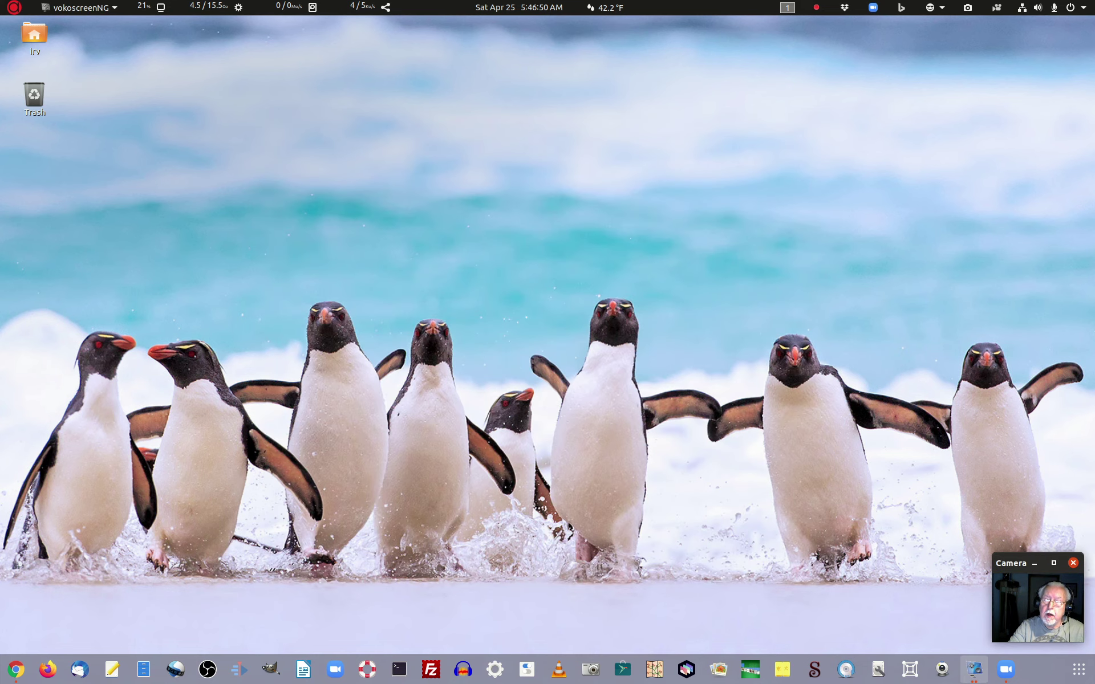
pyautogui.click(900, 10)
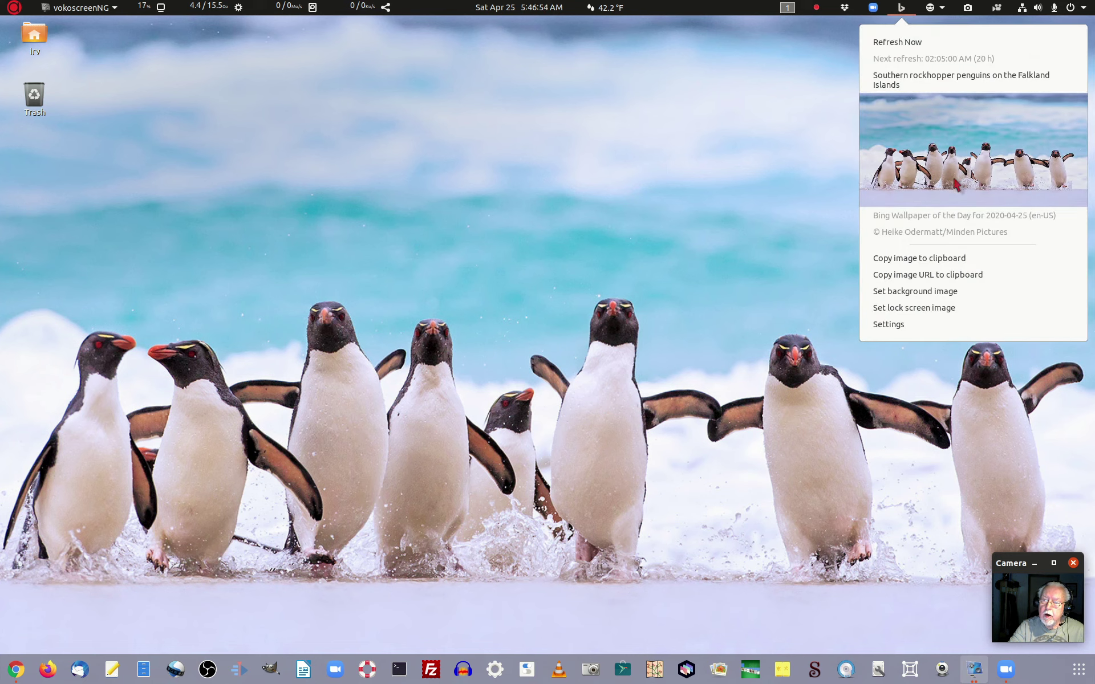
pyautogui.click(734, 153)
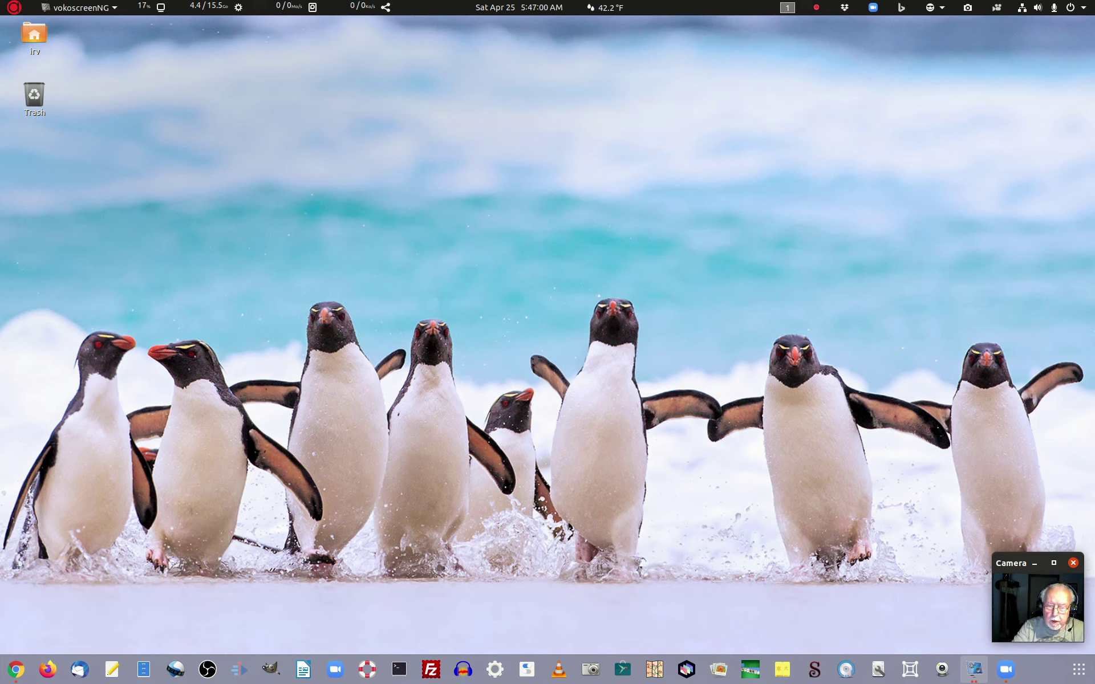
# Bring up the main window of the vokoscreenNG screen recorder.
pyautogui.click(975, 673)
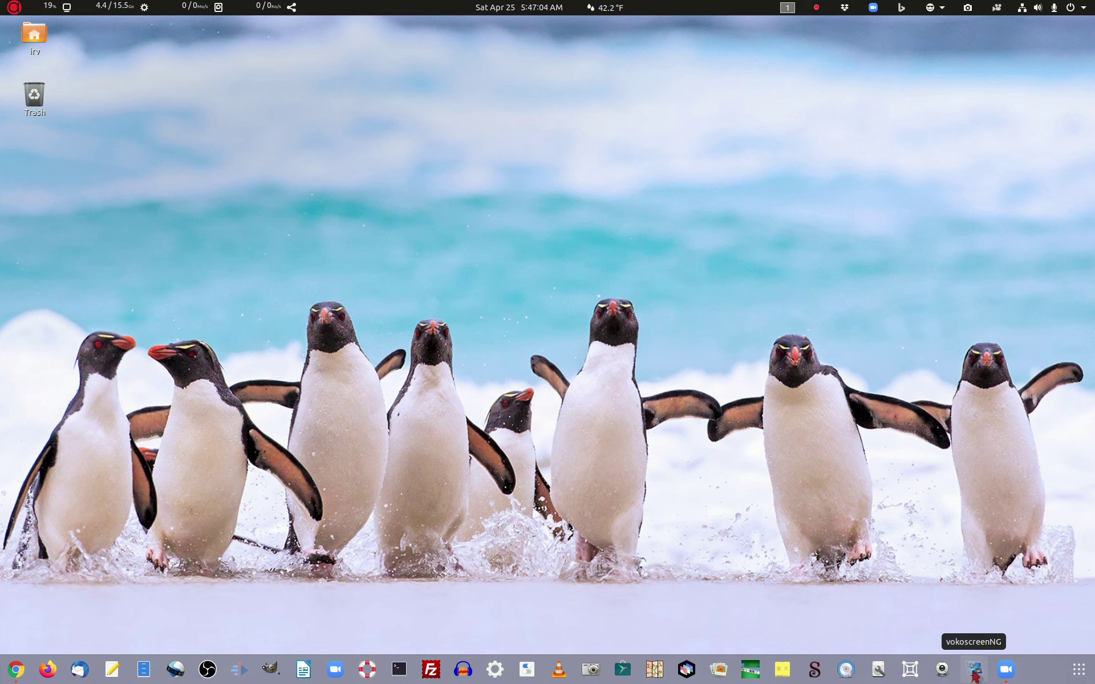
pyautogui.click(975, 673)
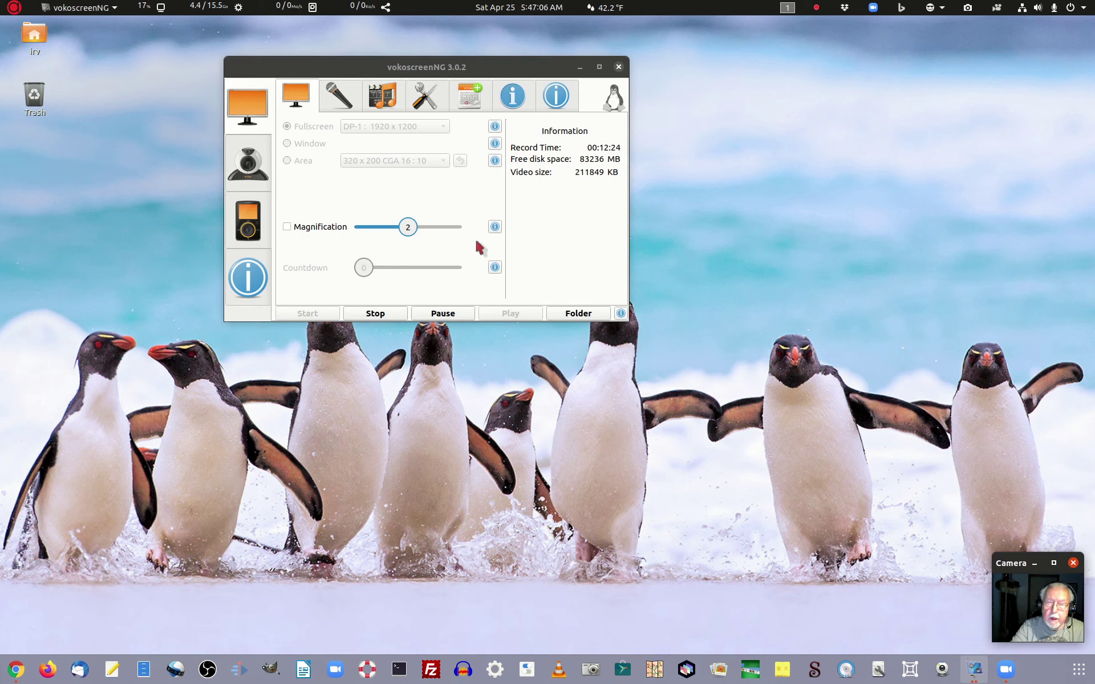